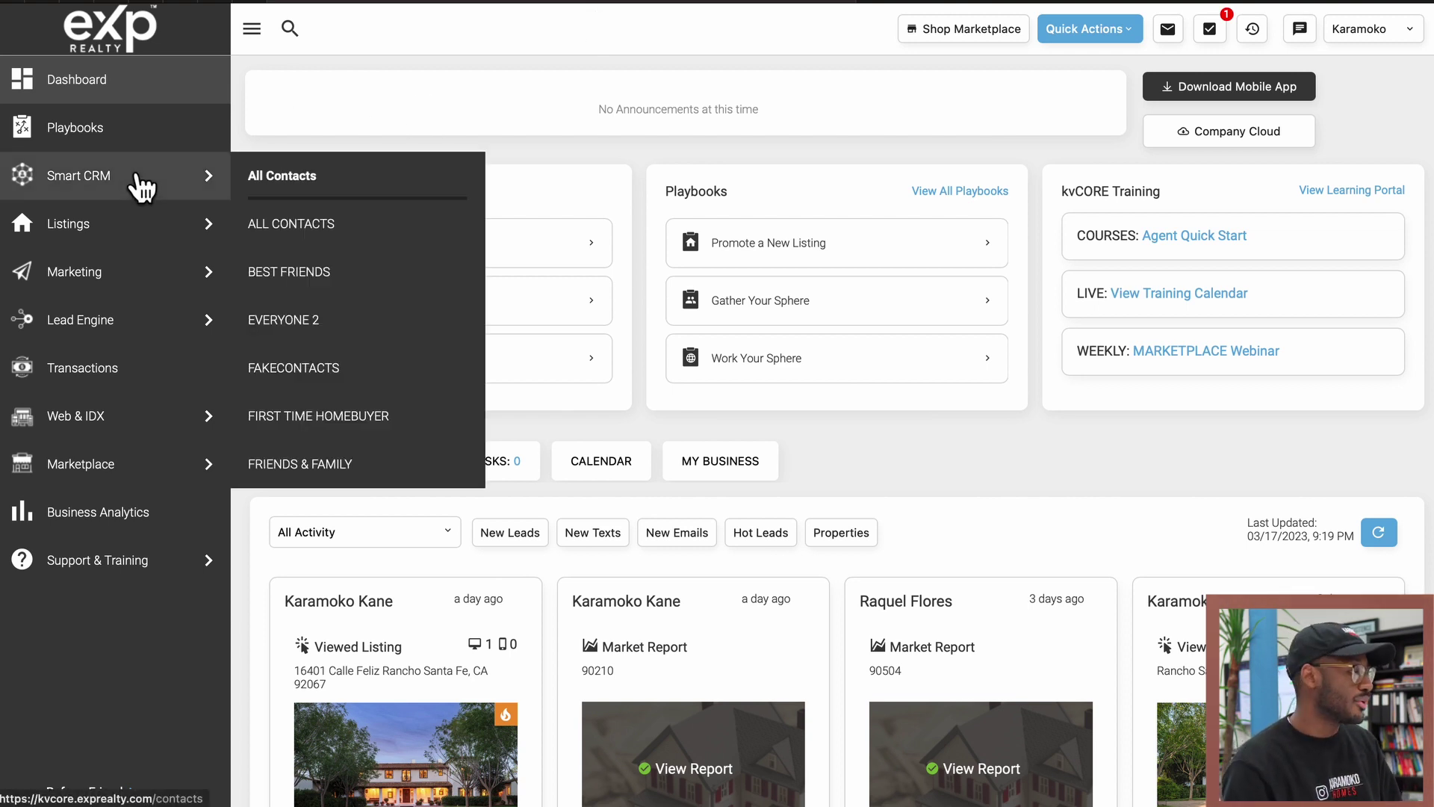
- In the FakeContacts list, clear select-all and check the first, second, fourth and fifth contacts
left_click(294, 367)
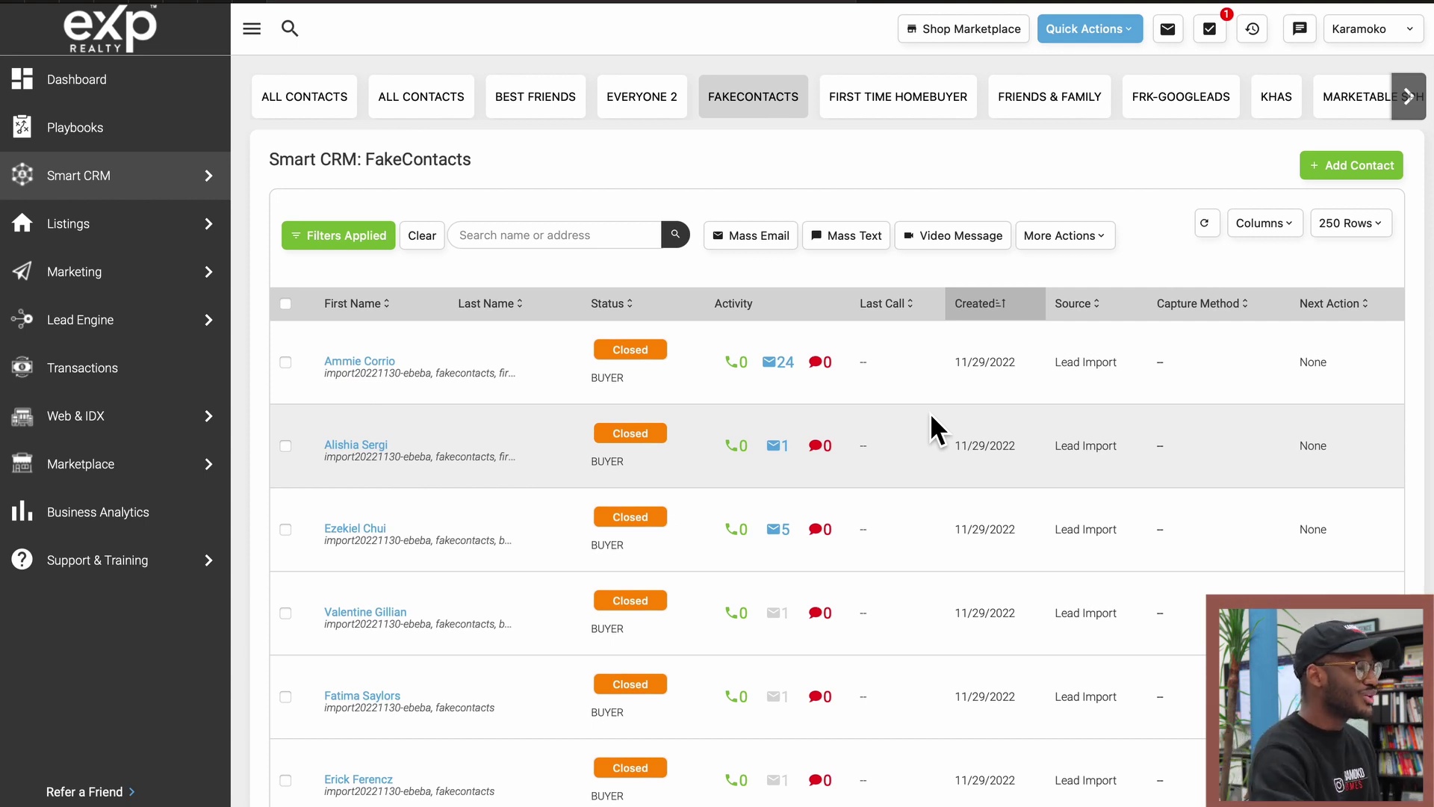
scroll(930, 412, "down", 1)
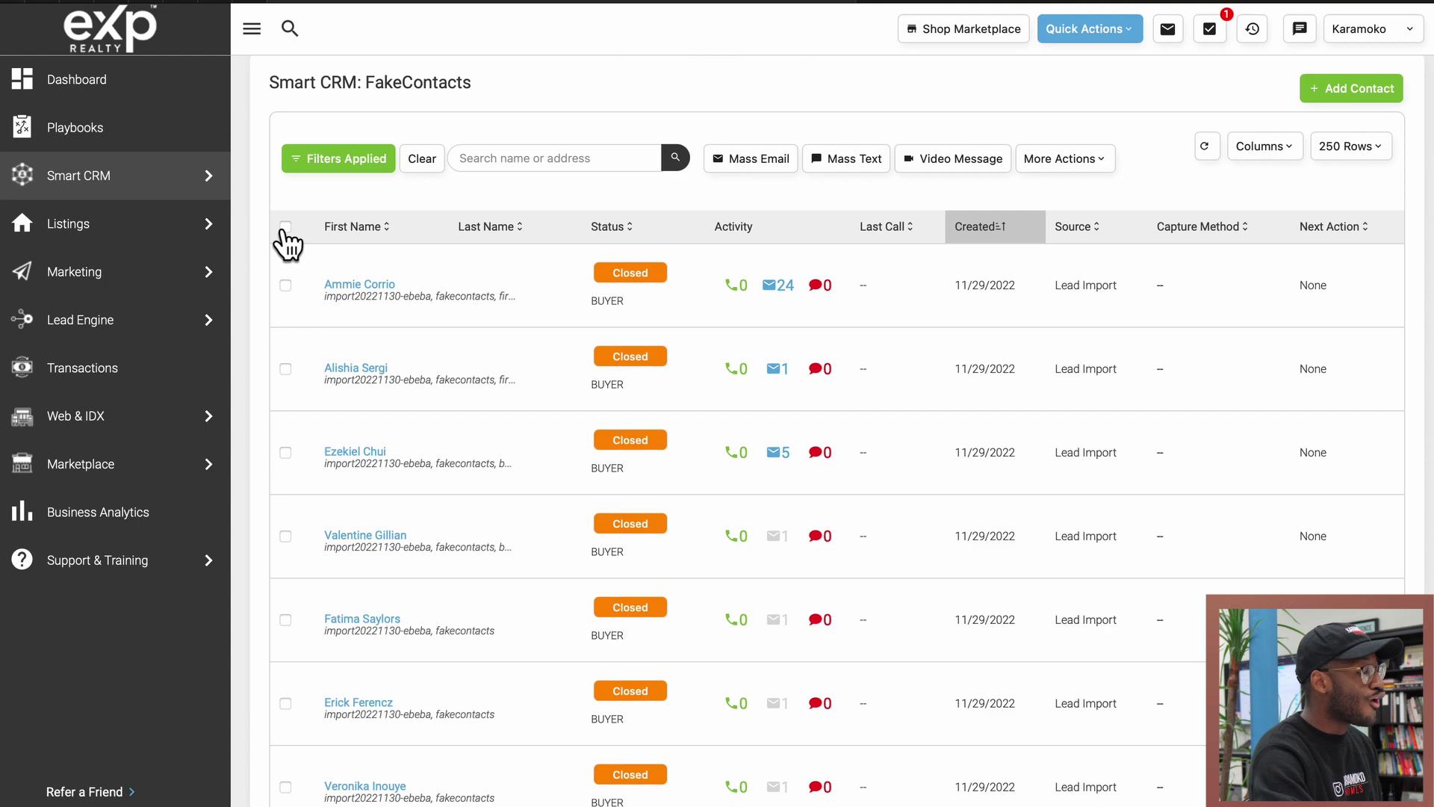
scroll(462, 507, "down", 3)
scroll(463, 508, "down", 5)
scroll(462, 508, "up", 10)
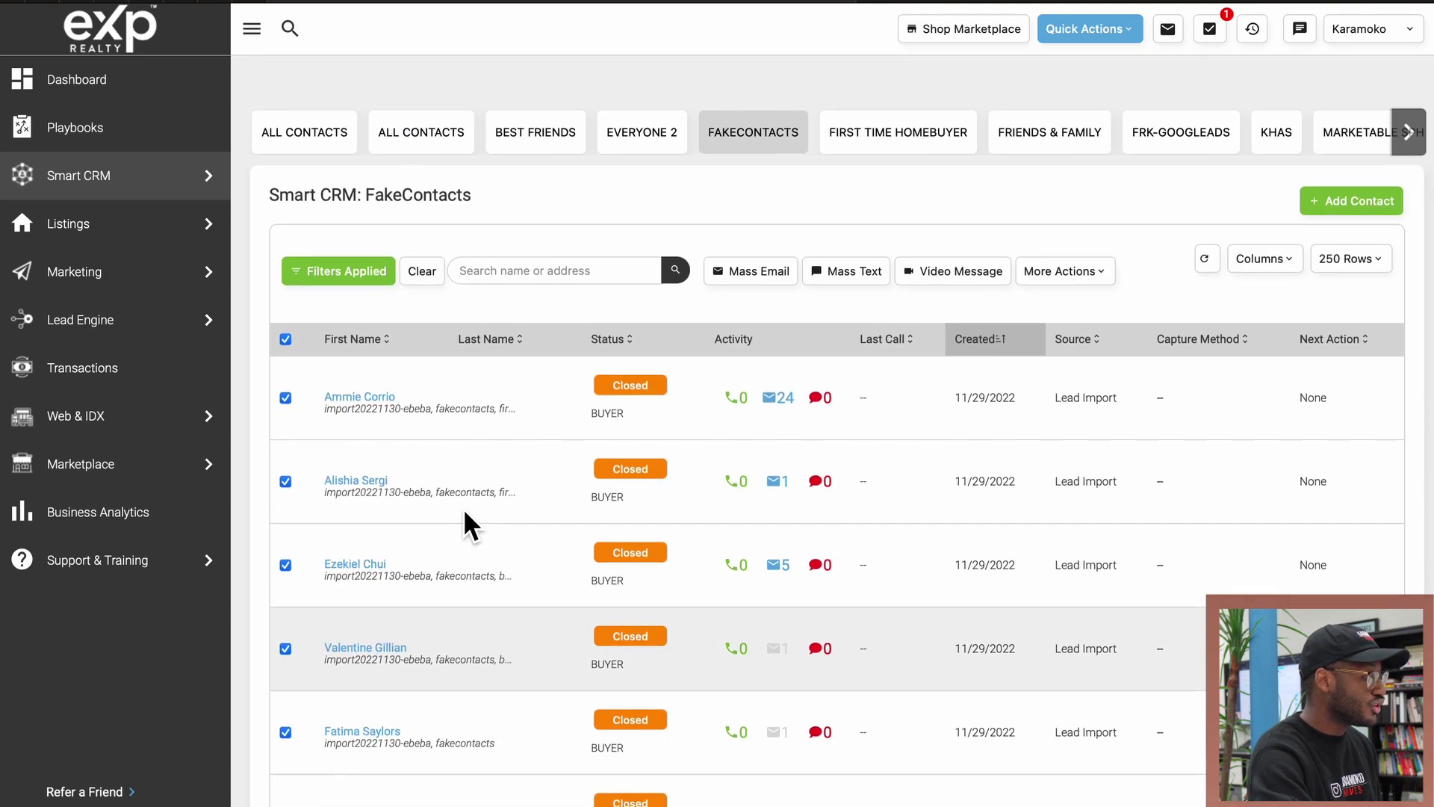
left_click(284, 305)
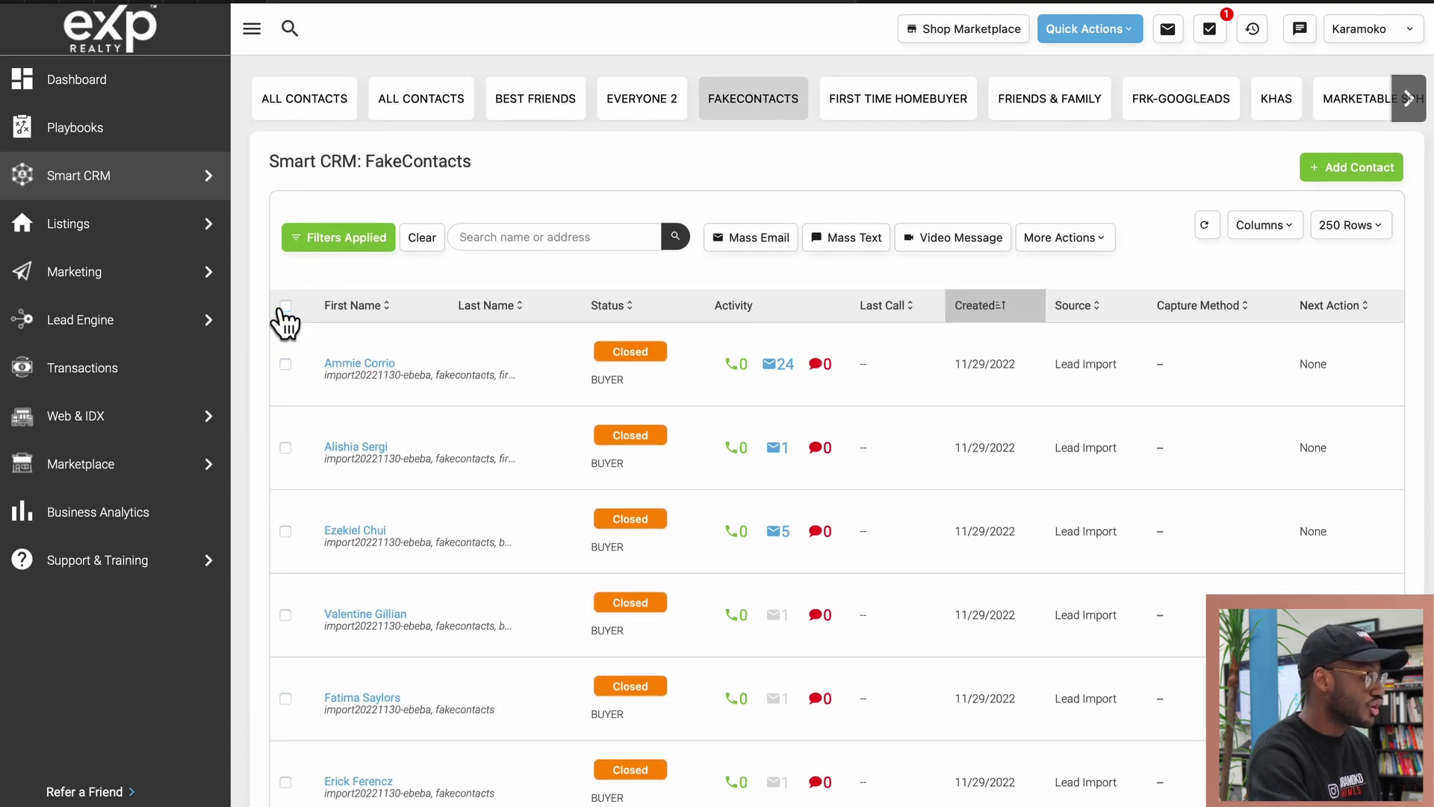
left_click(286, 363)
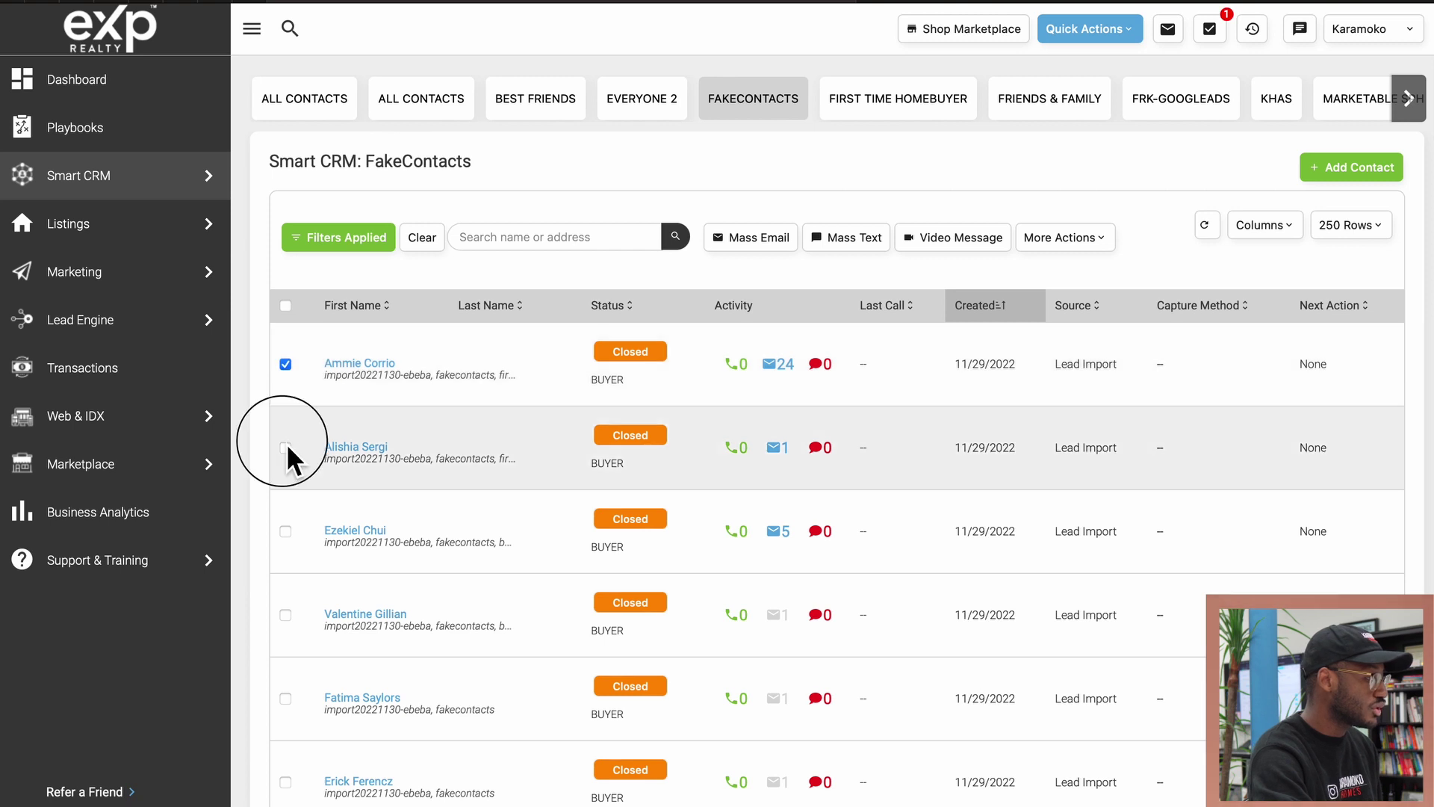
left_click(285, 447)
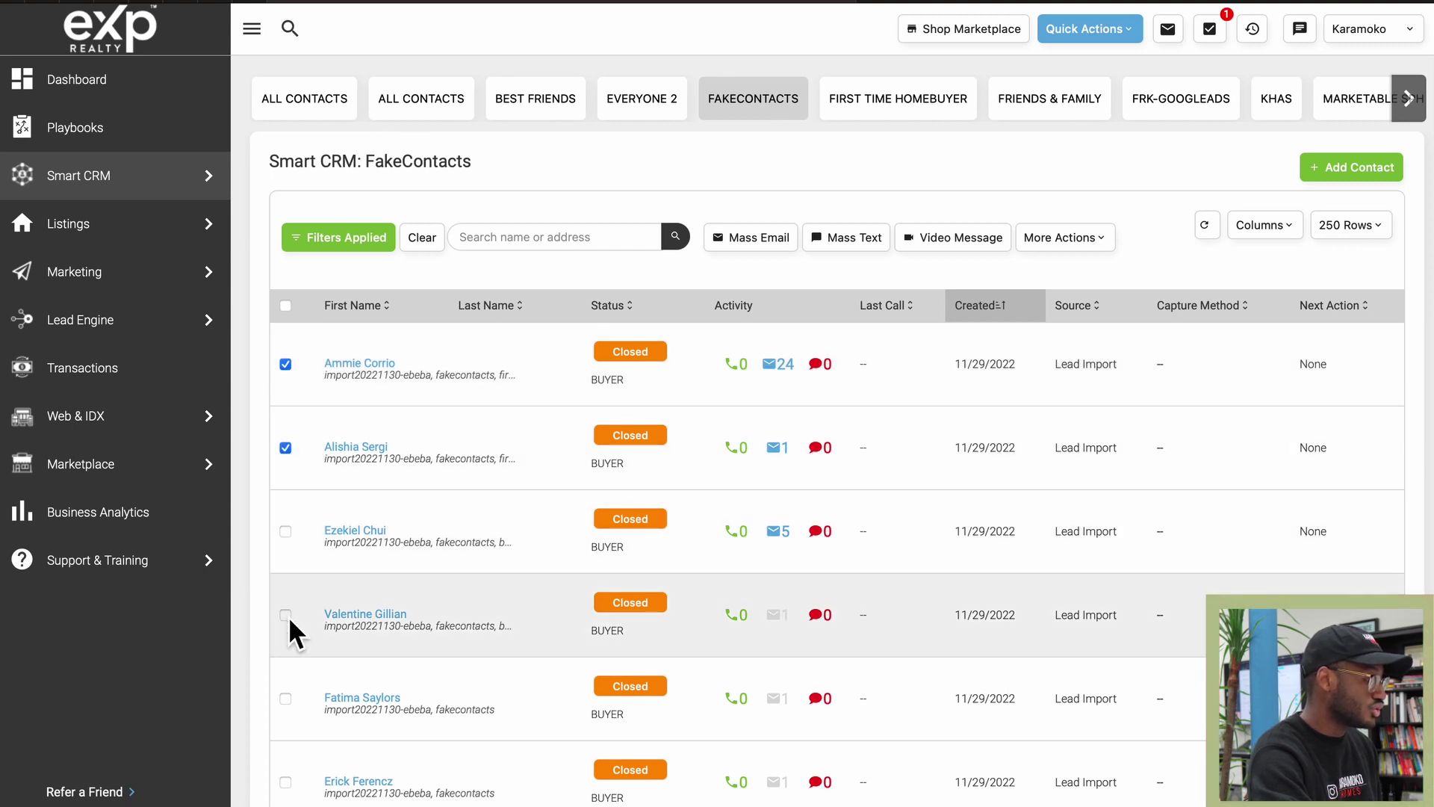
left_click(286, 613)
left_click(285, 698)
scroll(288, 703, "down", 2)
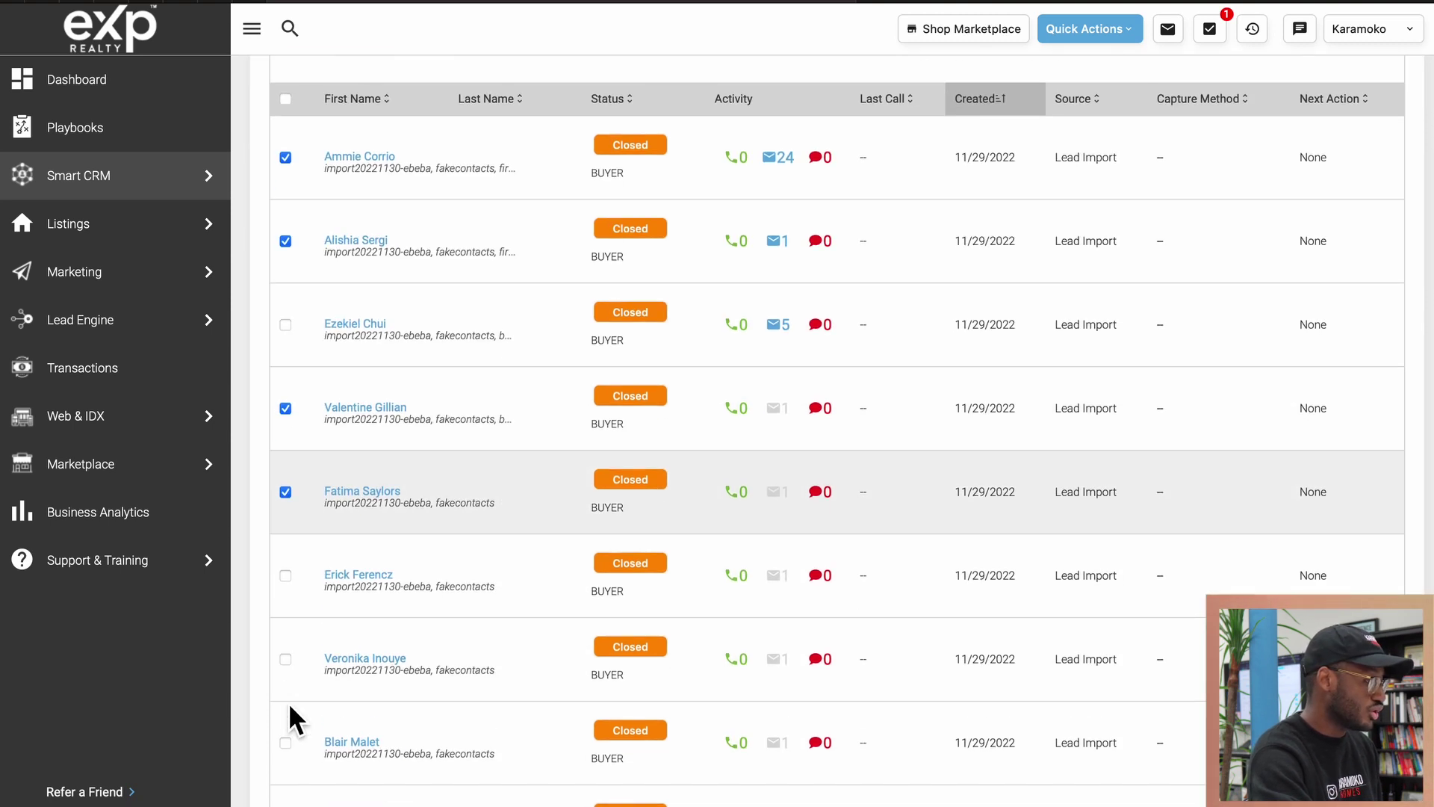
scroll(488, 336, "up", 4)
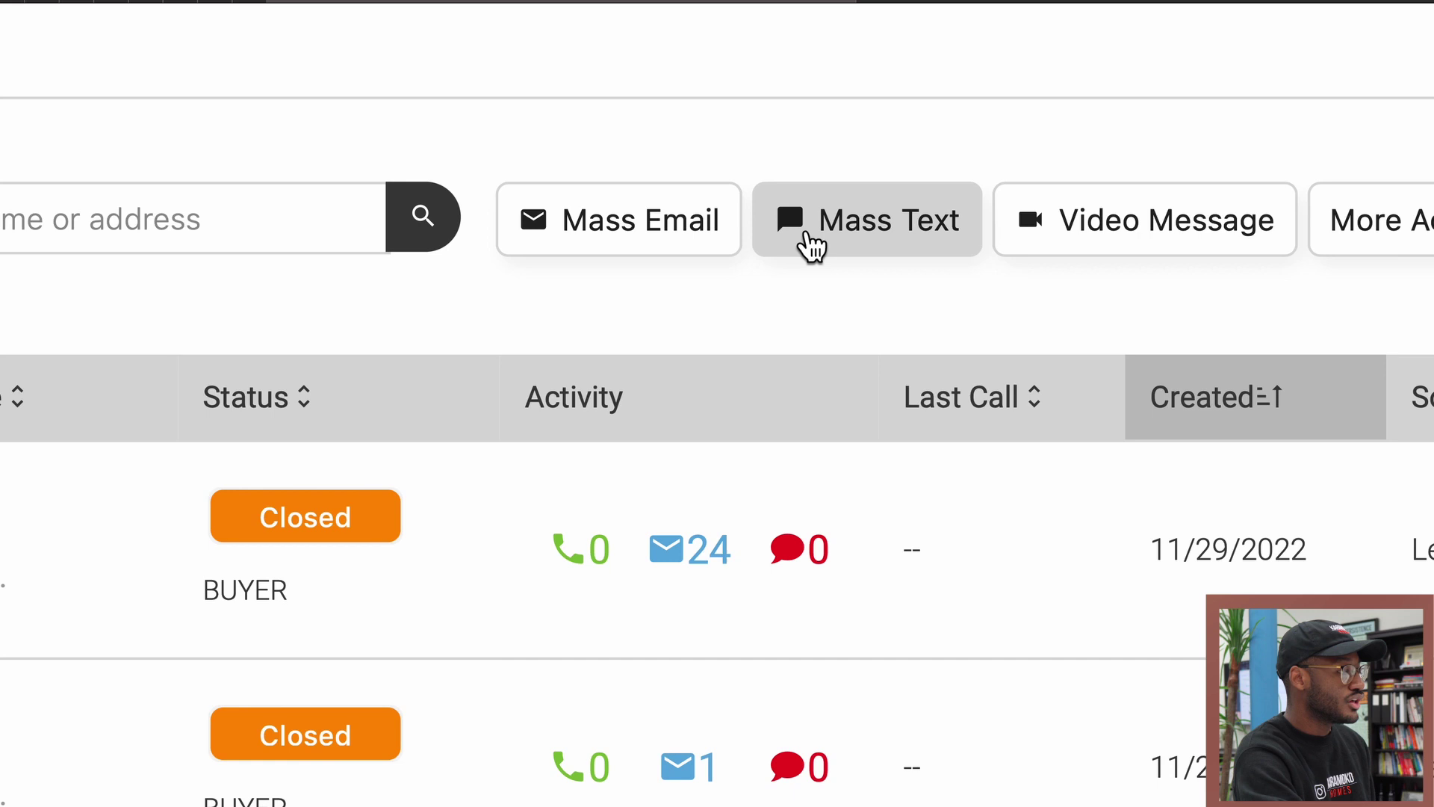
left_click(896, 230)
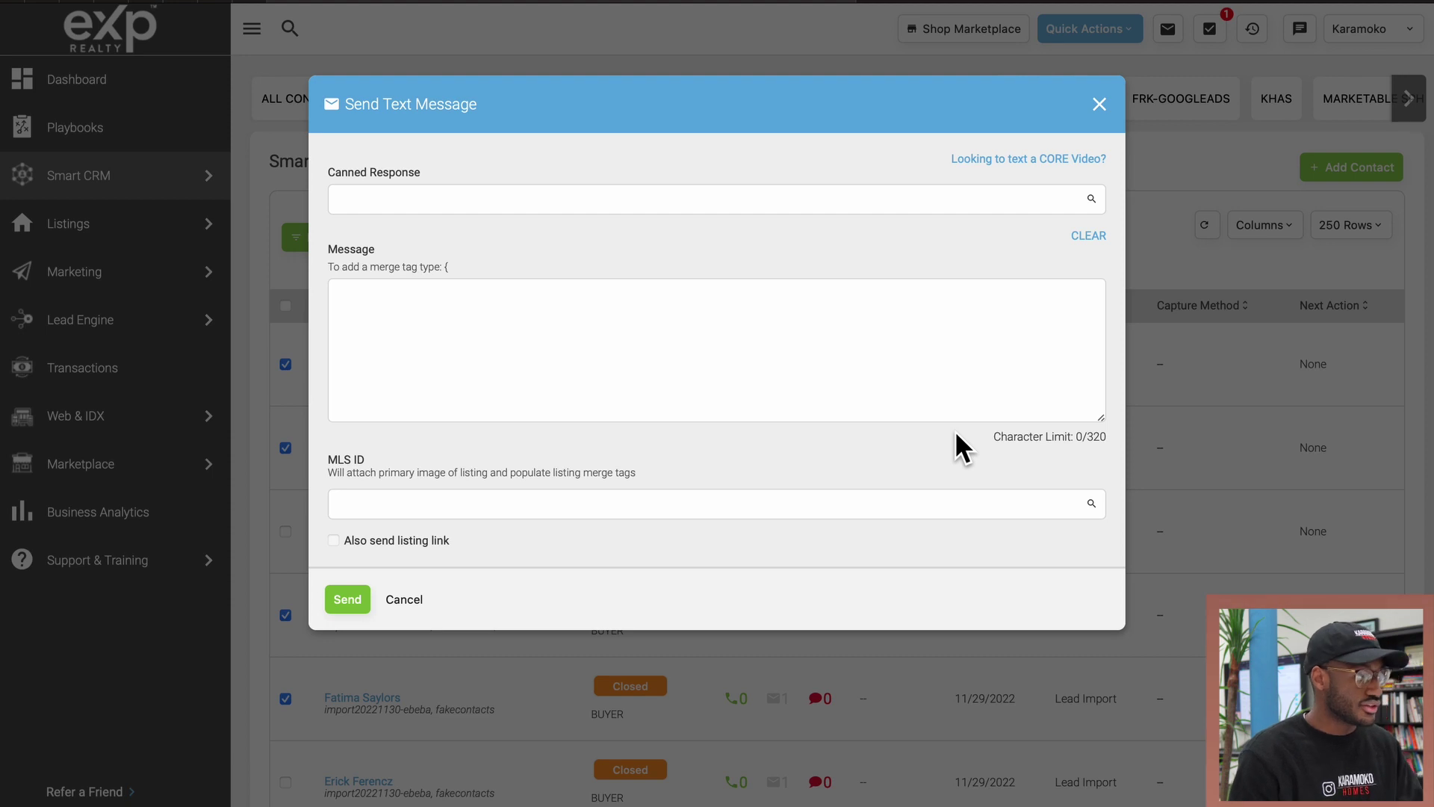
left_click(597, 334)
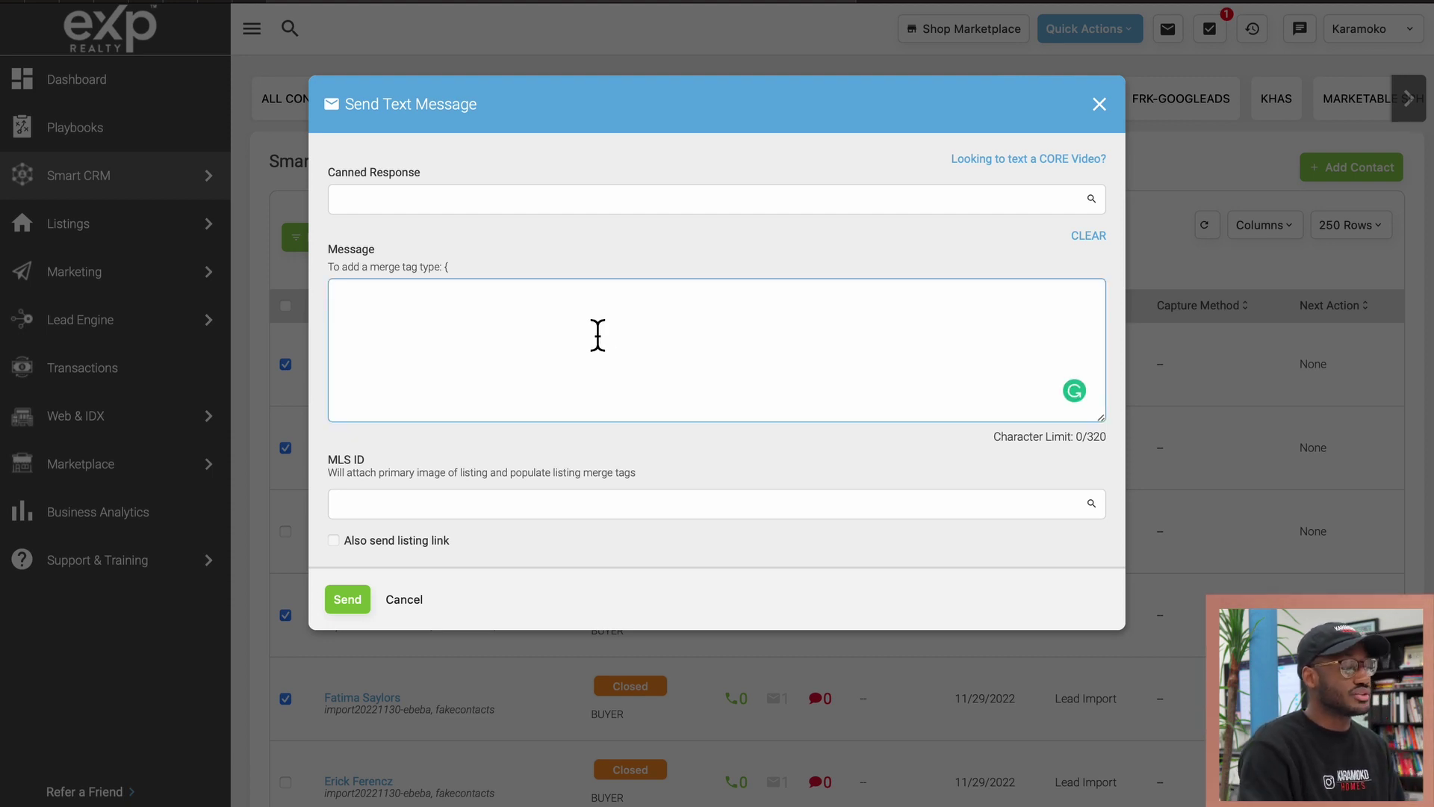
type("ieubrvoernvoeirinvoeriinvoerin")
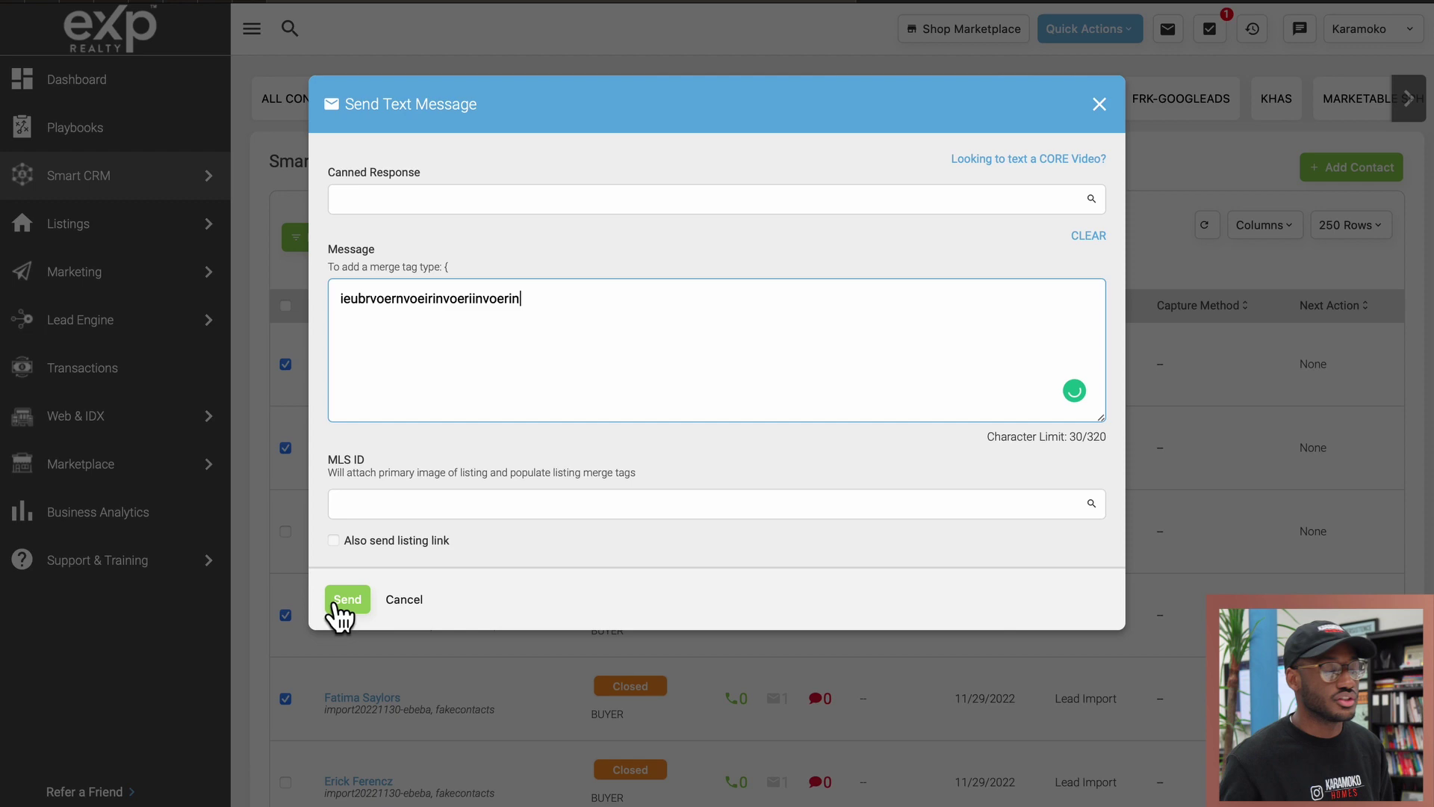
left_click(403, 599)
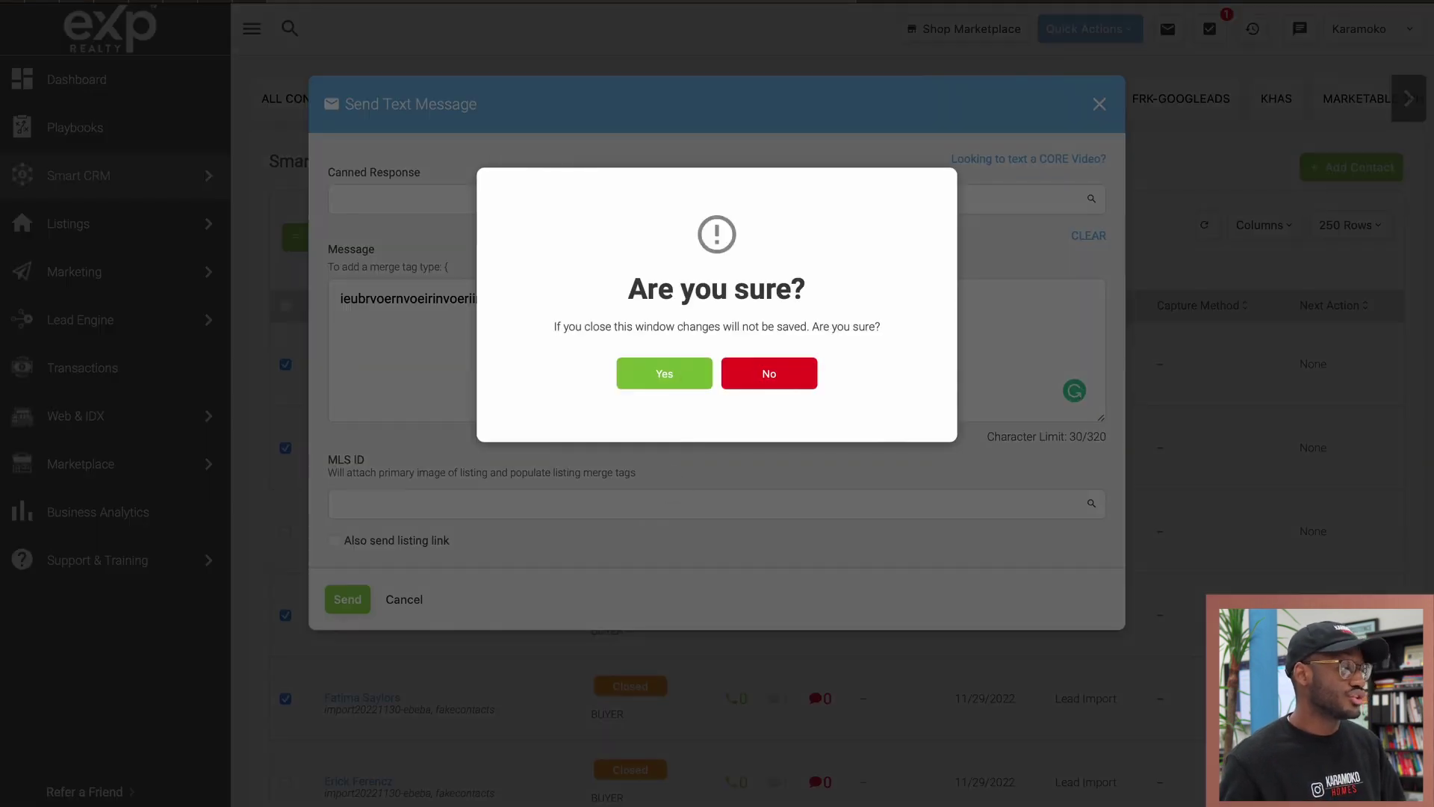
left_click(667, 374)
left_click(285, 363)
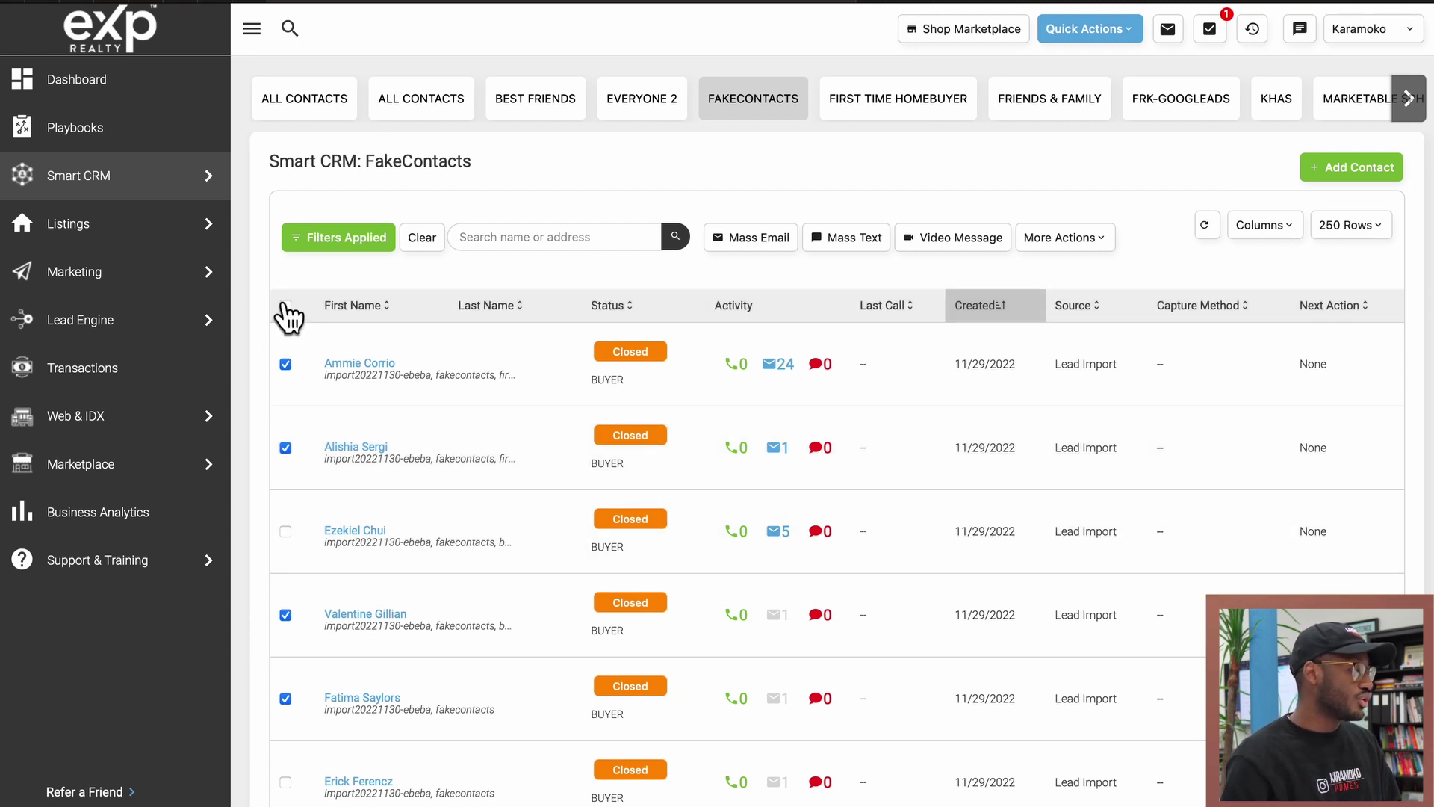
- Uncheck all contacts and show the Contact Details filters
left_click(285, 305)
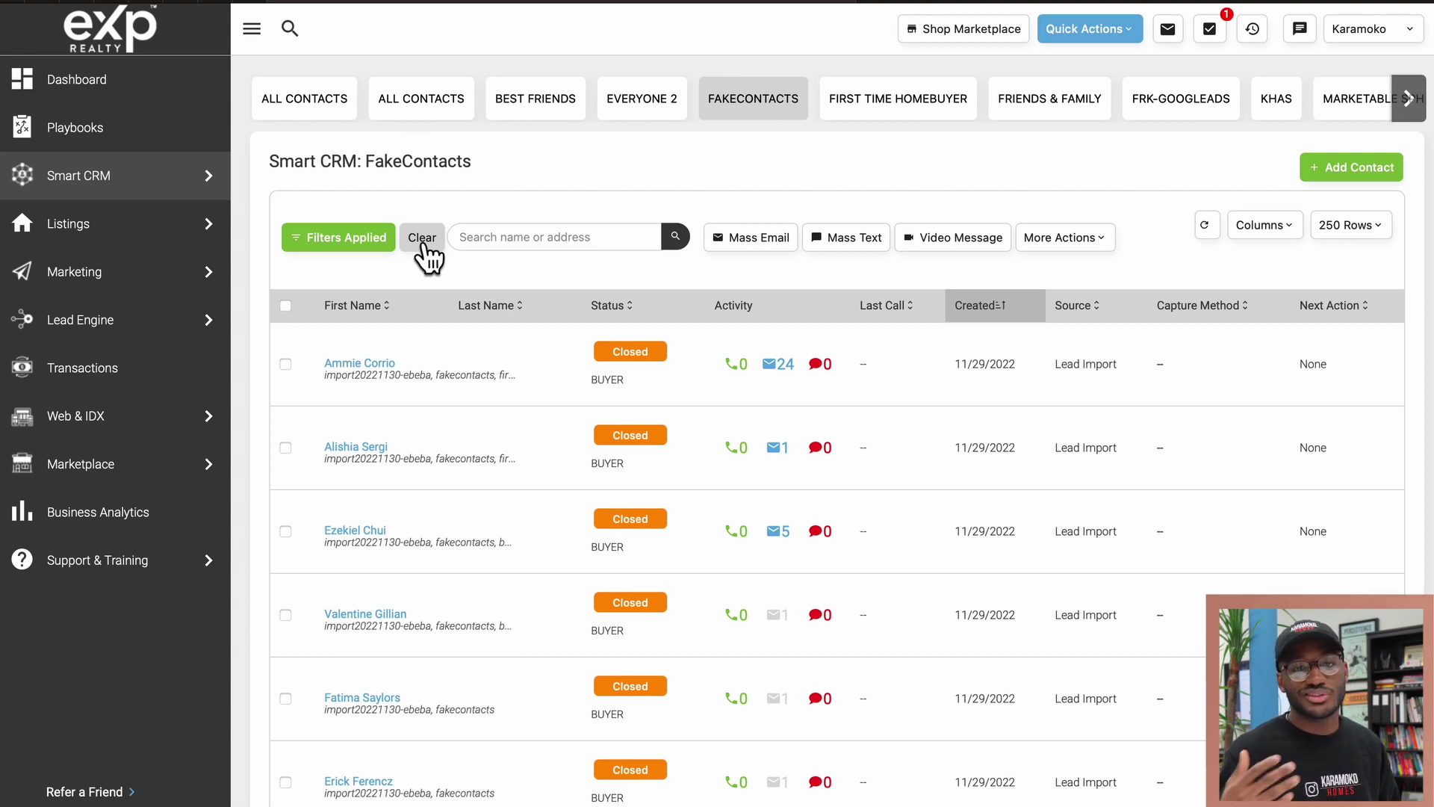
left_click(358, 247)
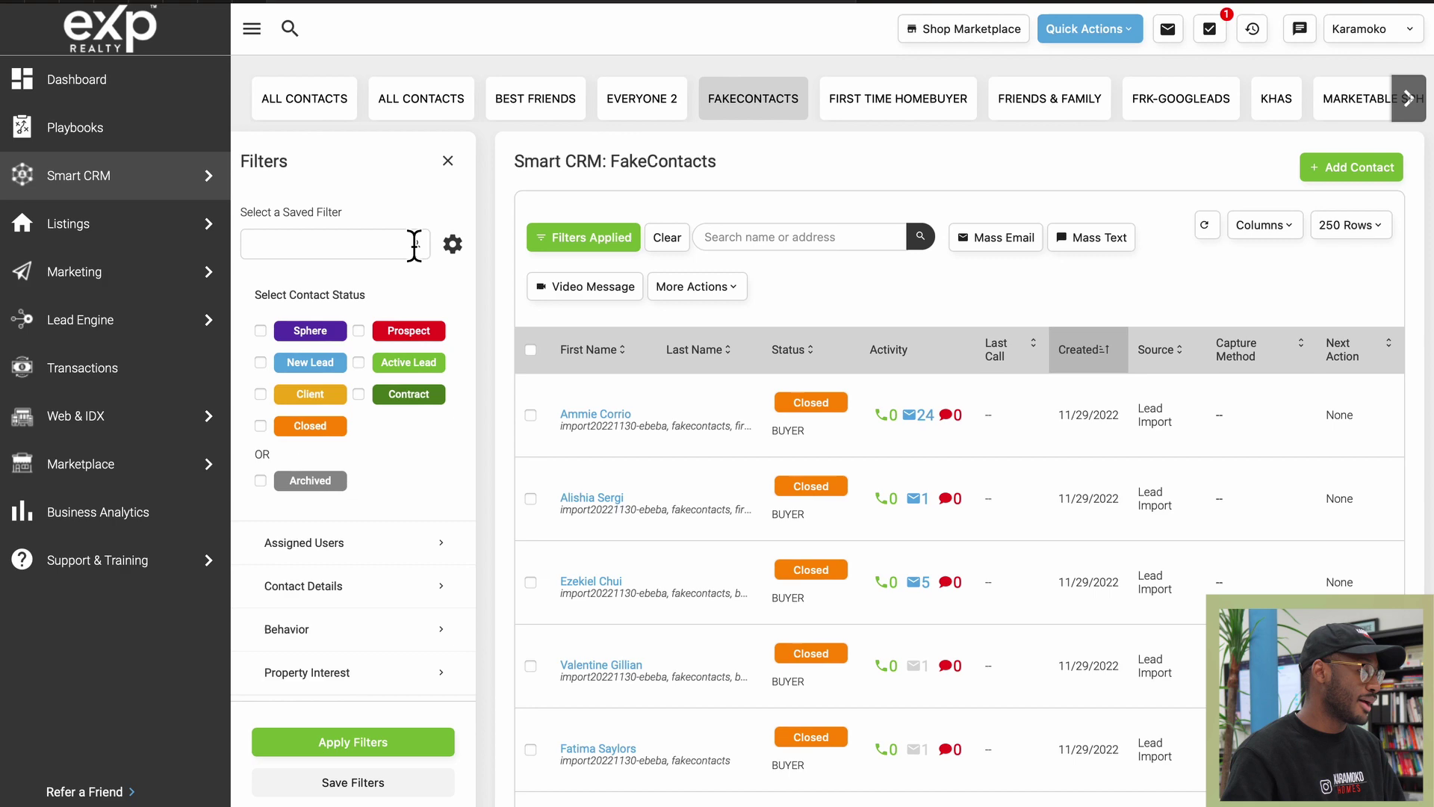
scroll(335, 384, "down", 2)
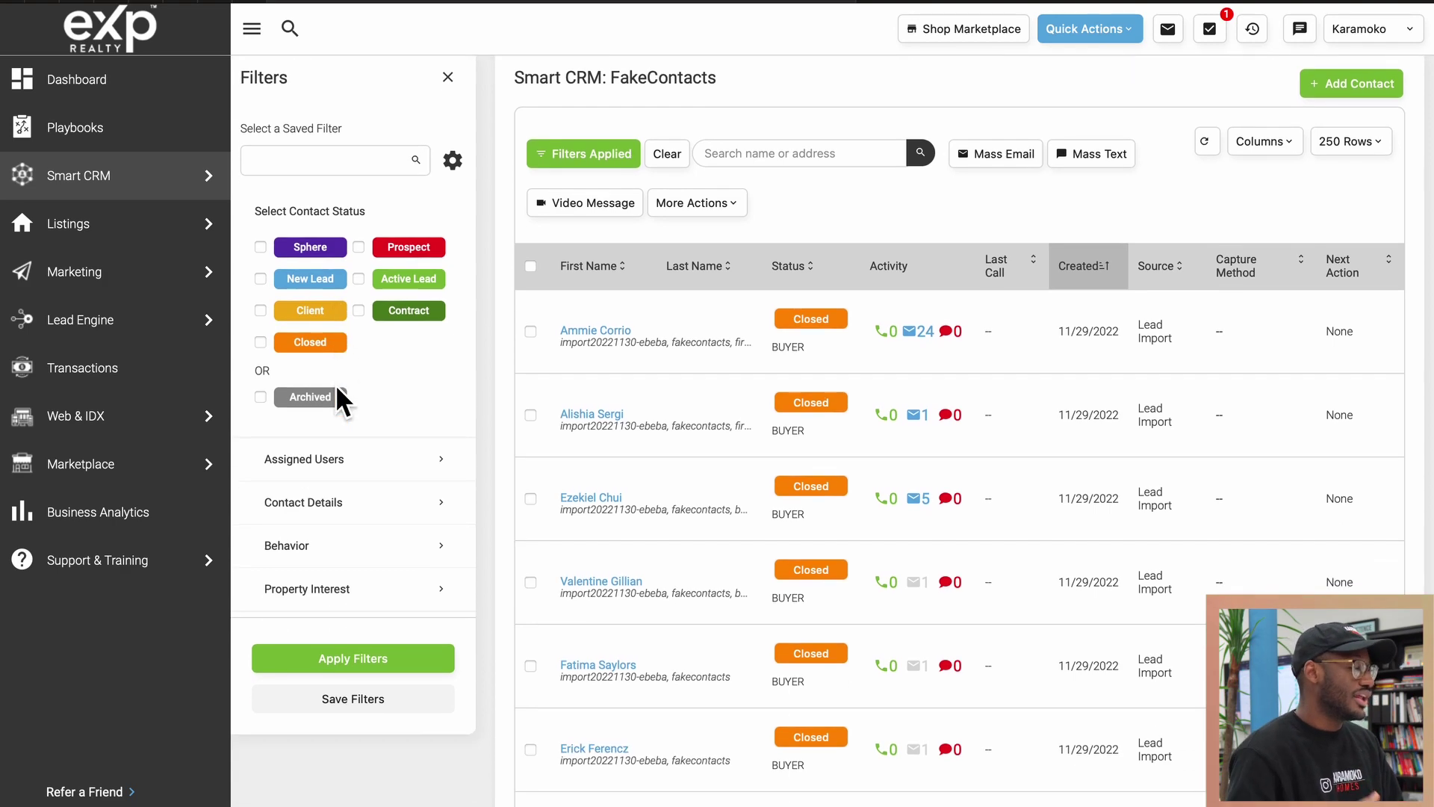
left_click(391, 523)
scroll(391, 523, "down", 3)
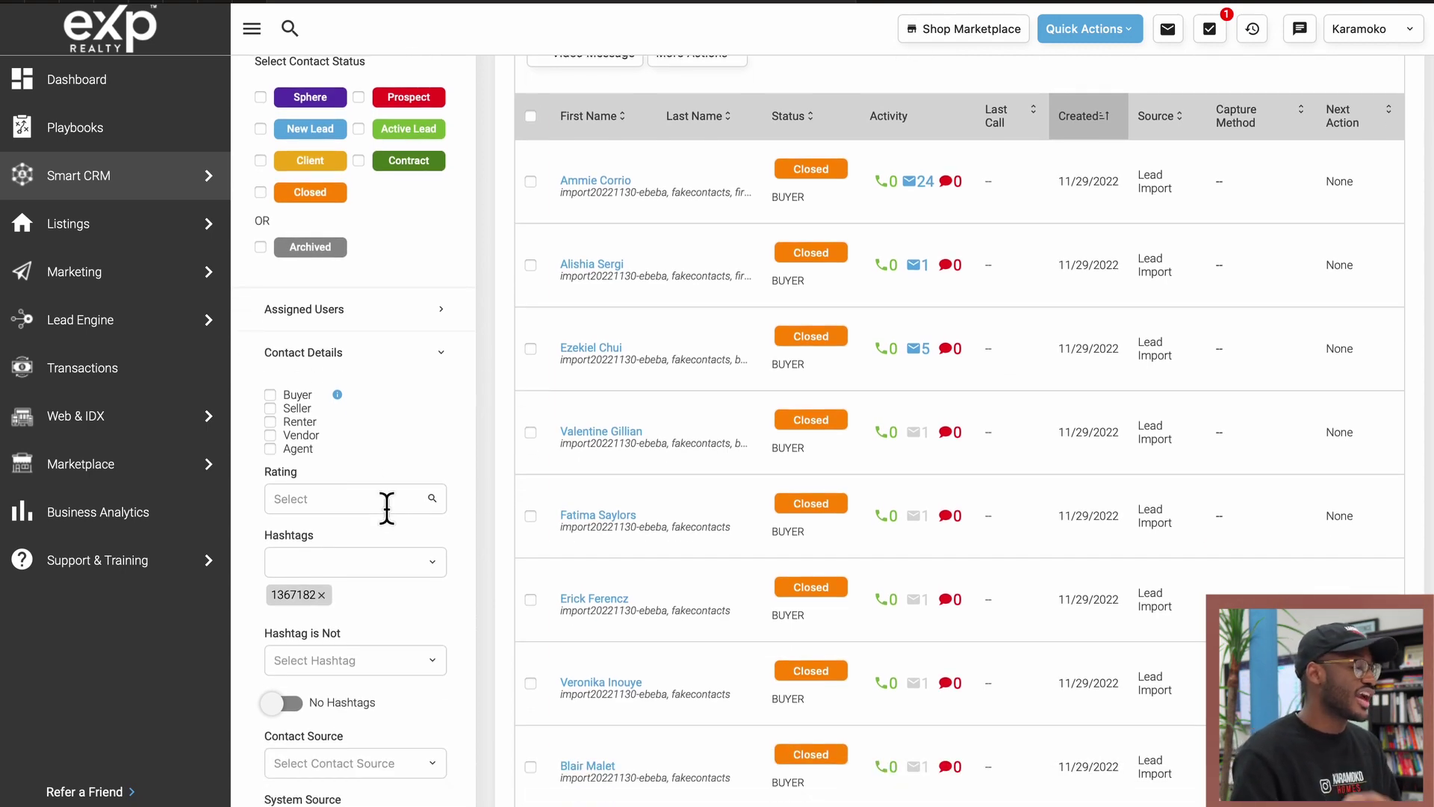
scroll(385, 508, "down", 3)
scroll(386, 507, "down", 3)
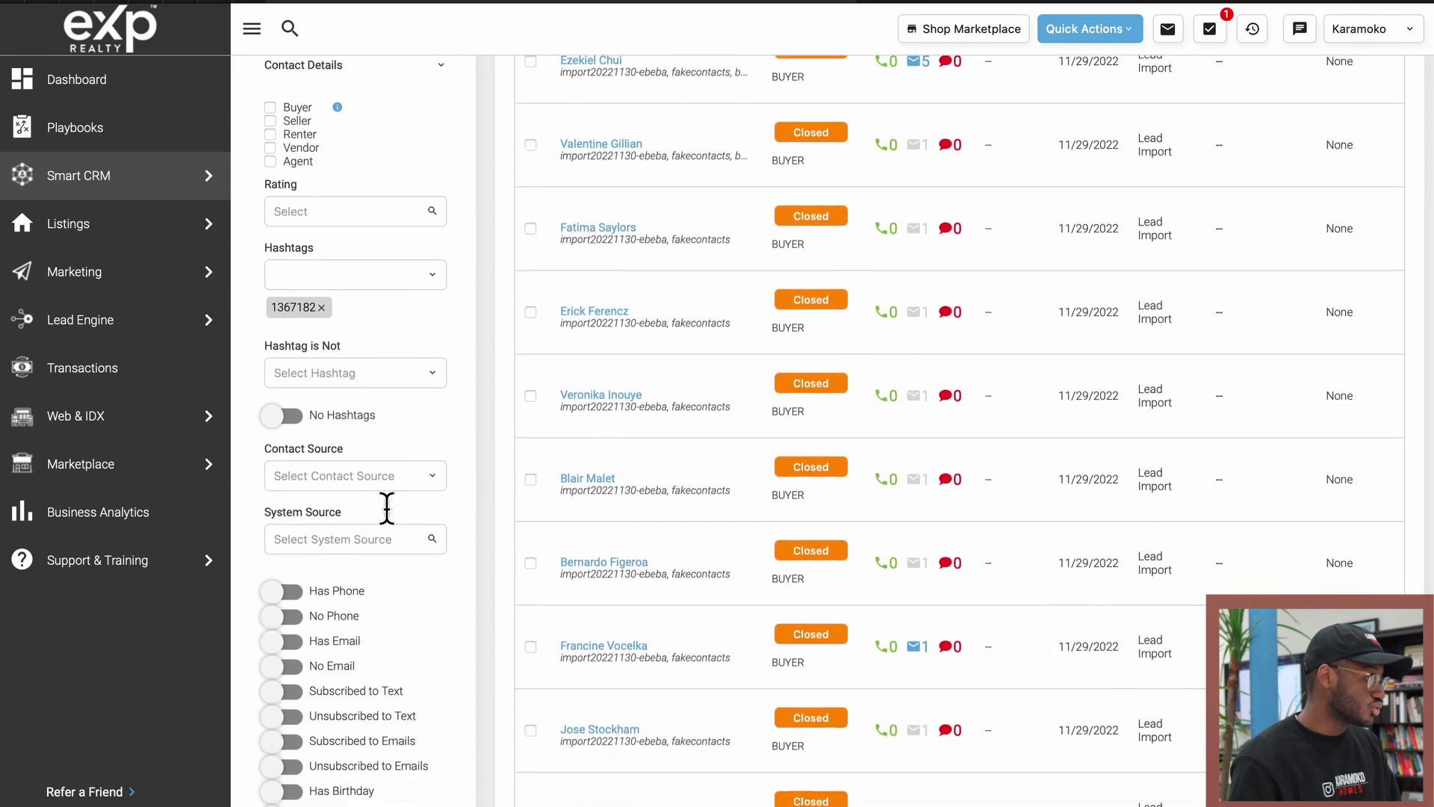
- Replace the 1367182 hashtag filter with Friends&Family and apply it
left_click(324, 302)
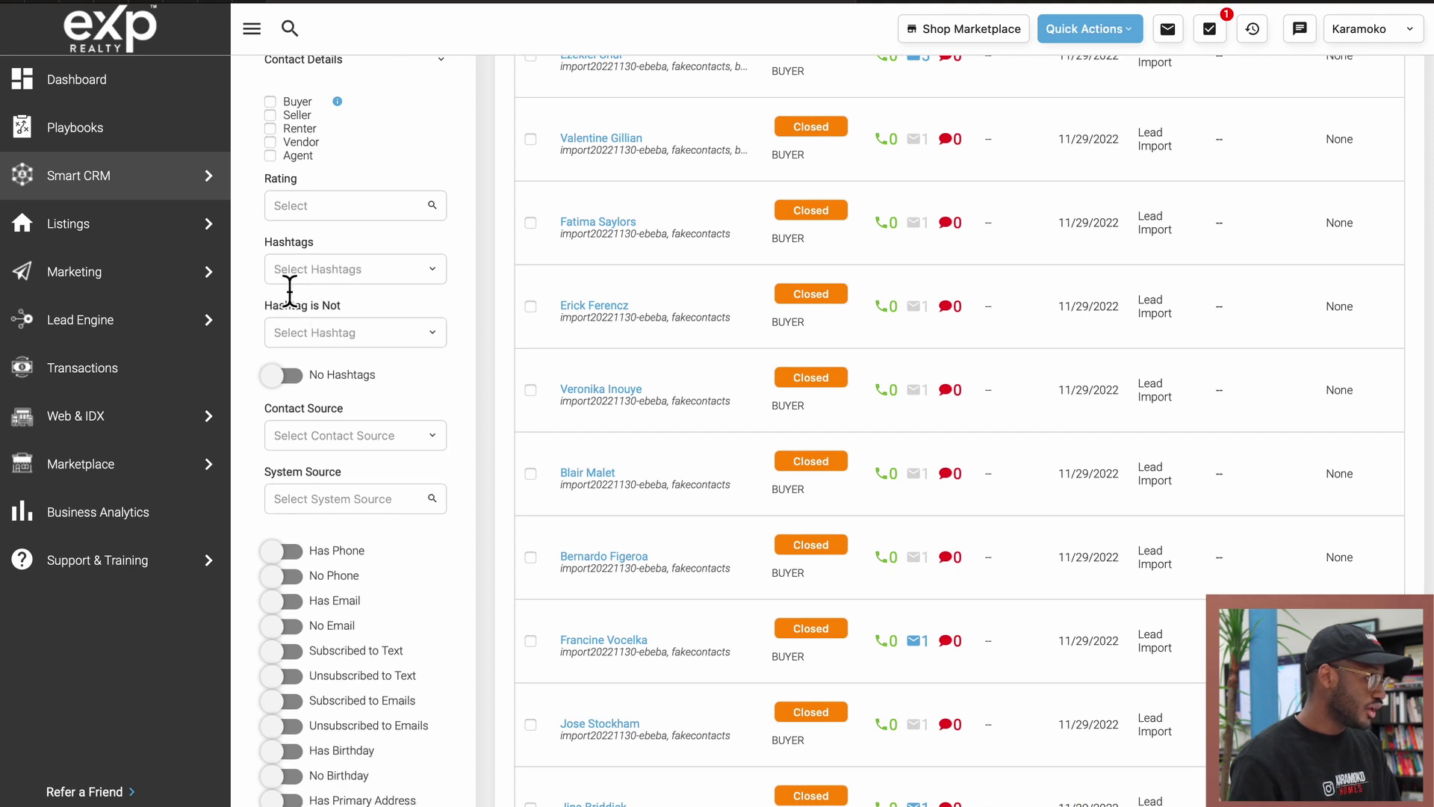
left_click(317, 271)
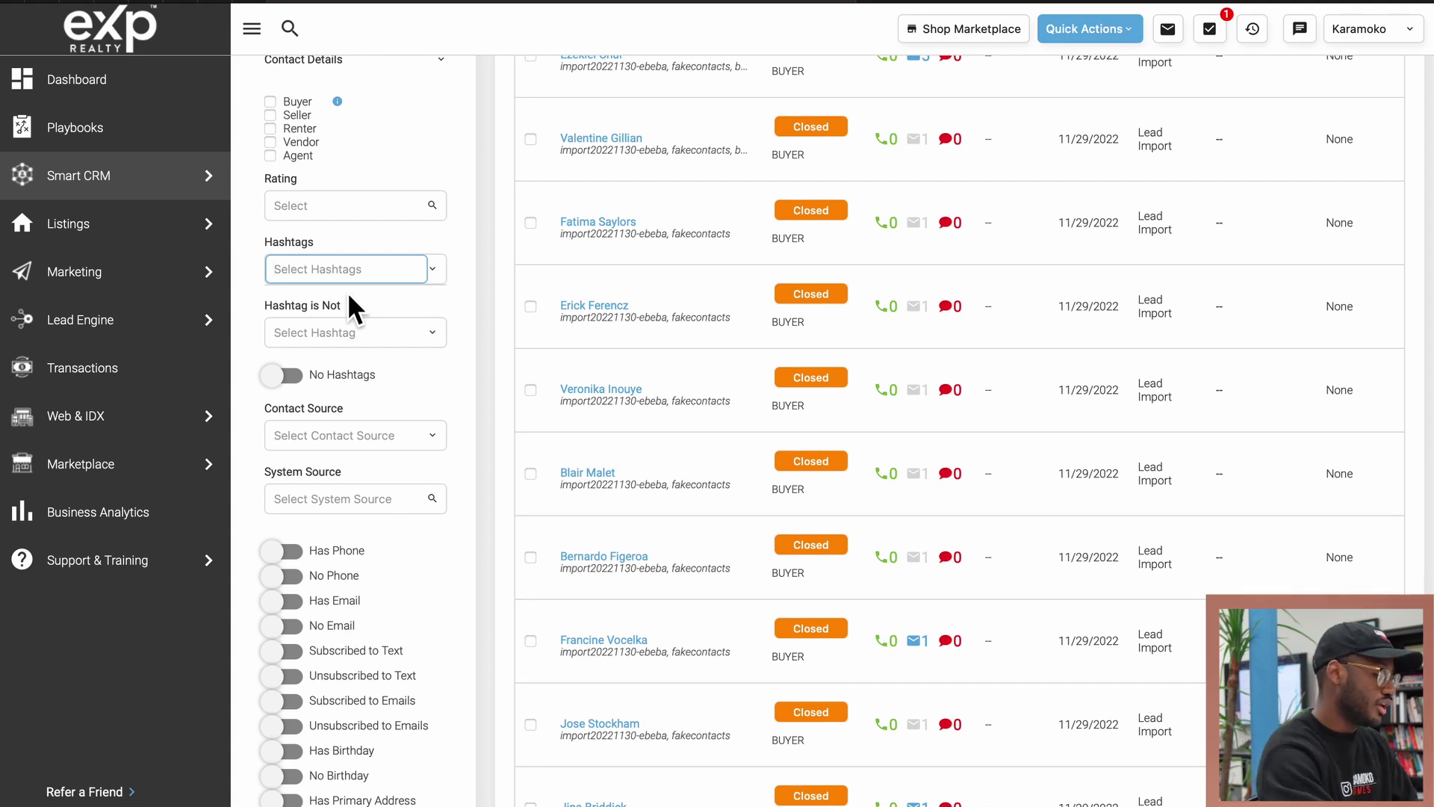
type("fr")
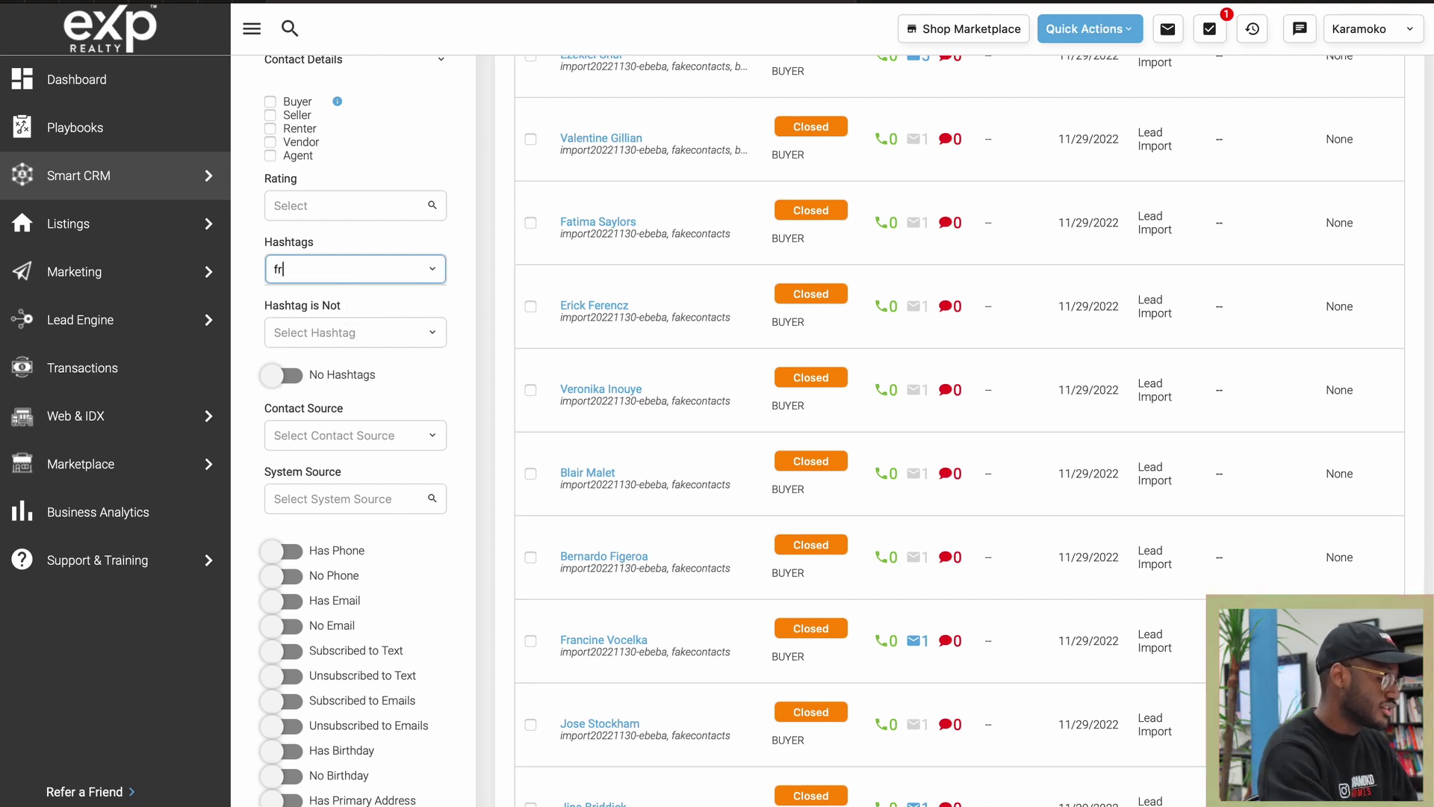
type("iend")
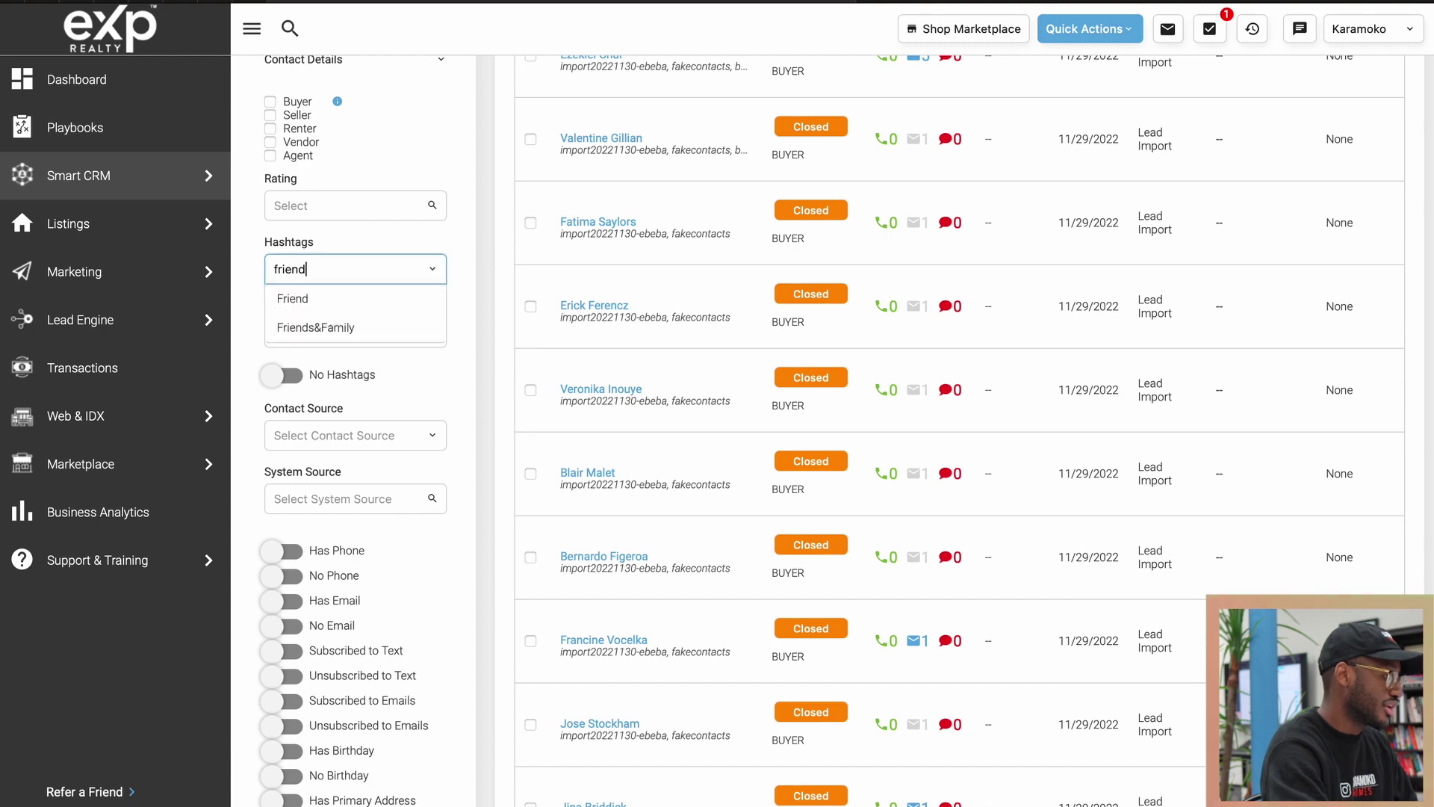
left_click(319, 329)
scroll(484, 432, "down", 5)
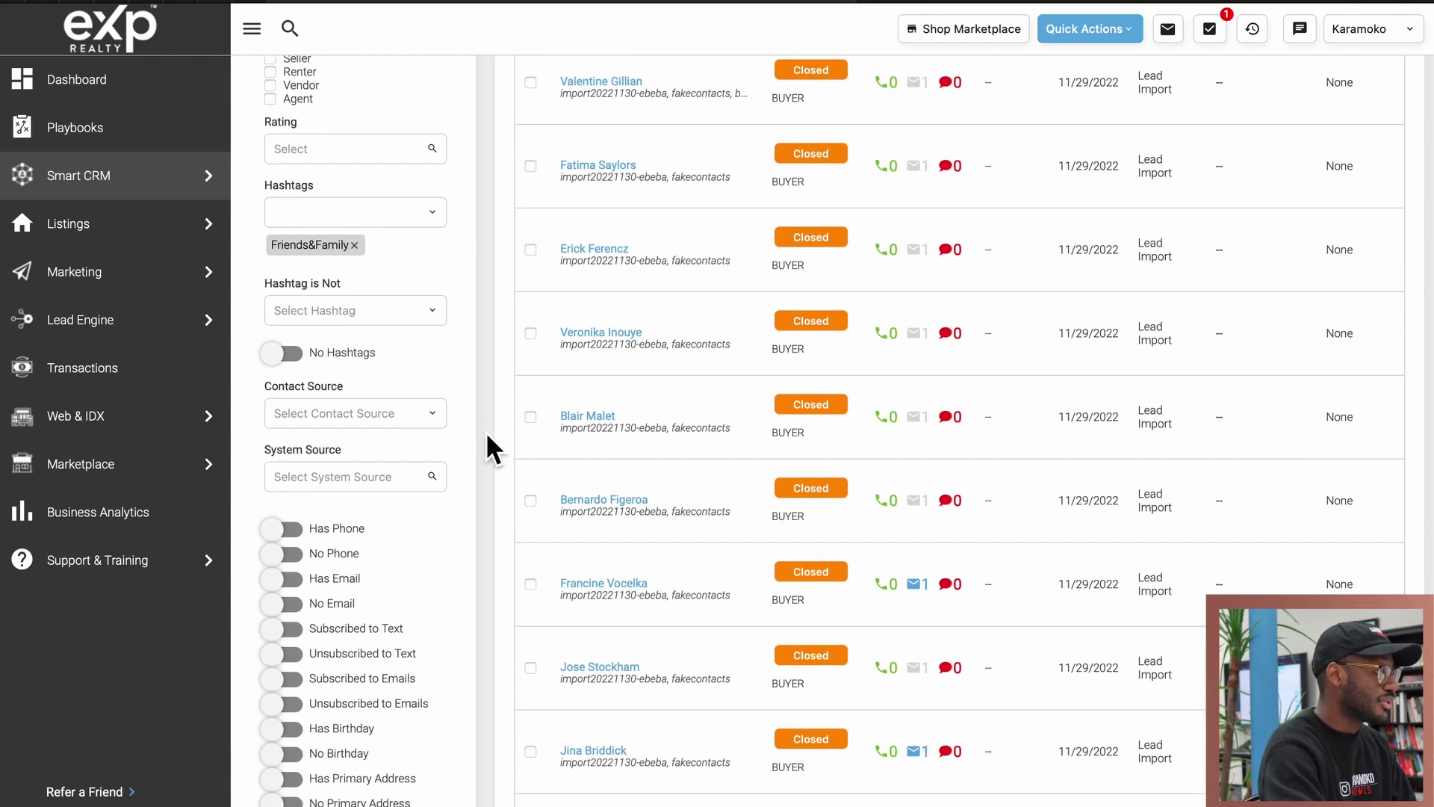
scroll(485, 431, "down", 5)
left_click(353, 621)
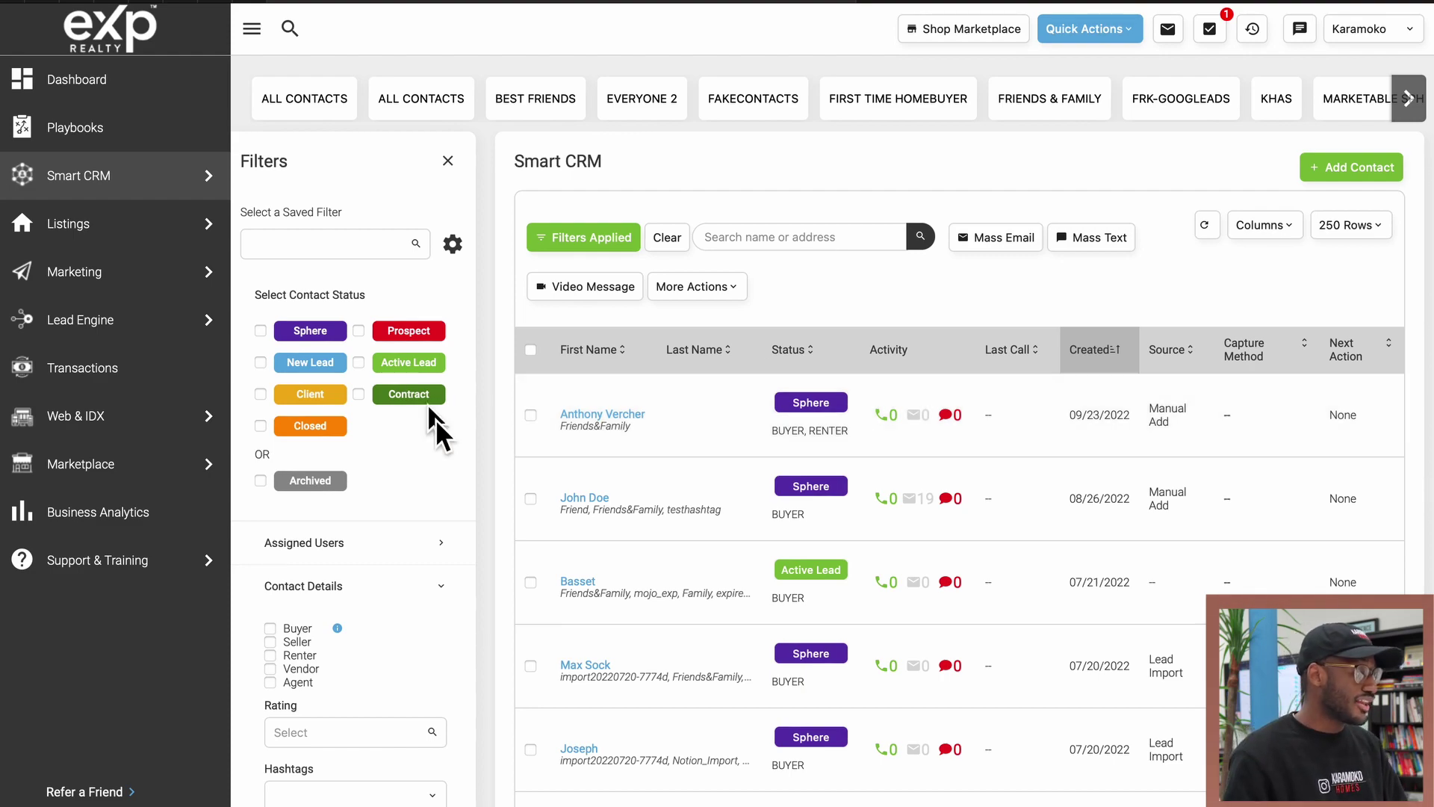
scroll(692, 544, "down", 1)
scroll(692, 544, "down", 5)
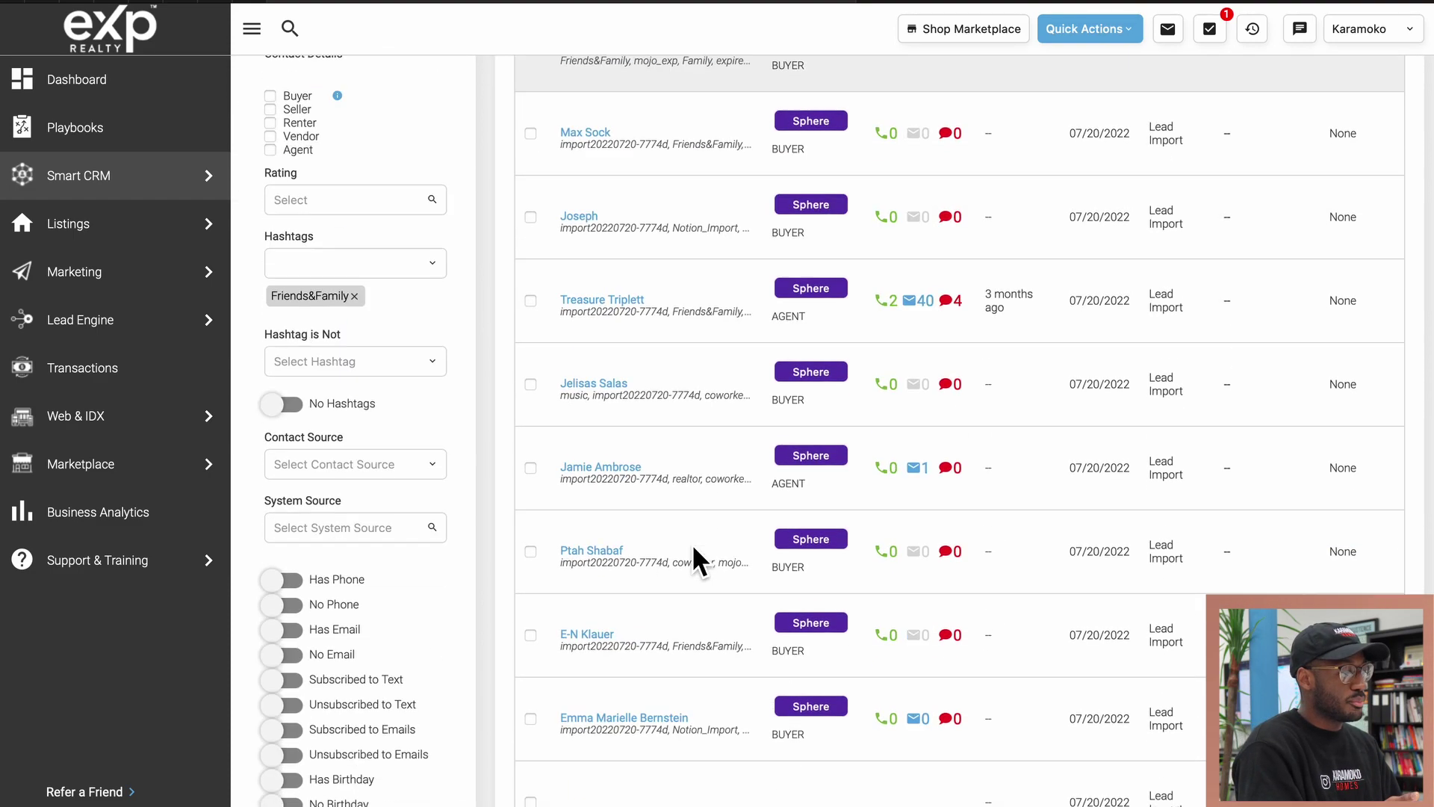
scroll(691, 543, "down", 5)
scroll(692, 544, "down", 3)
scroll(691, 541, "up", 15)
scroll(691, 541, "down", 1)
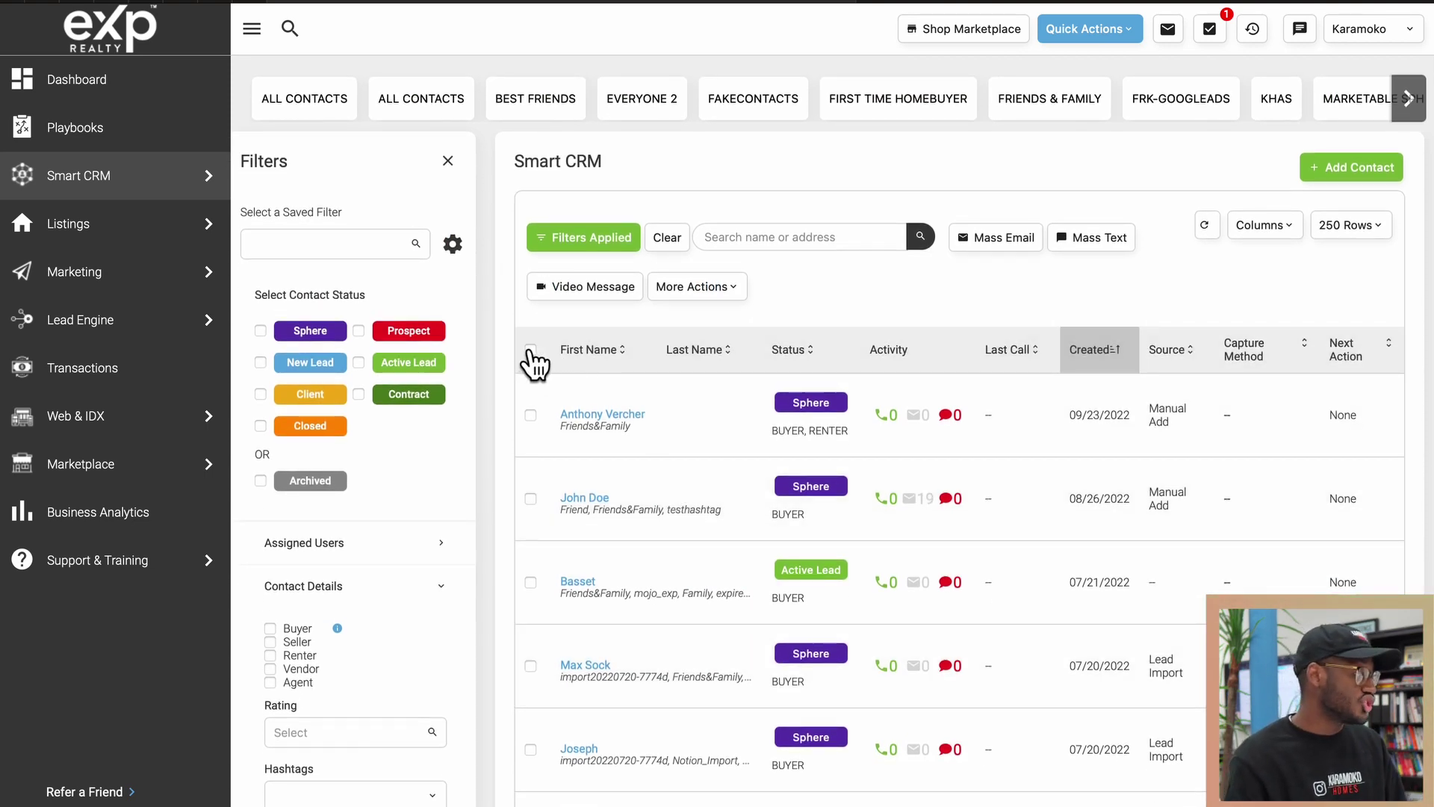
left_click(530, 351)
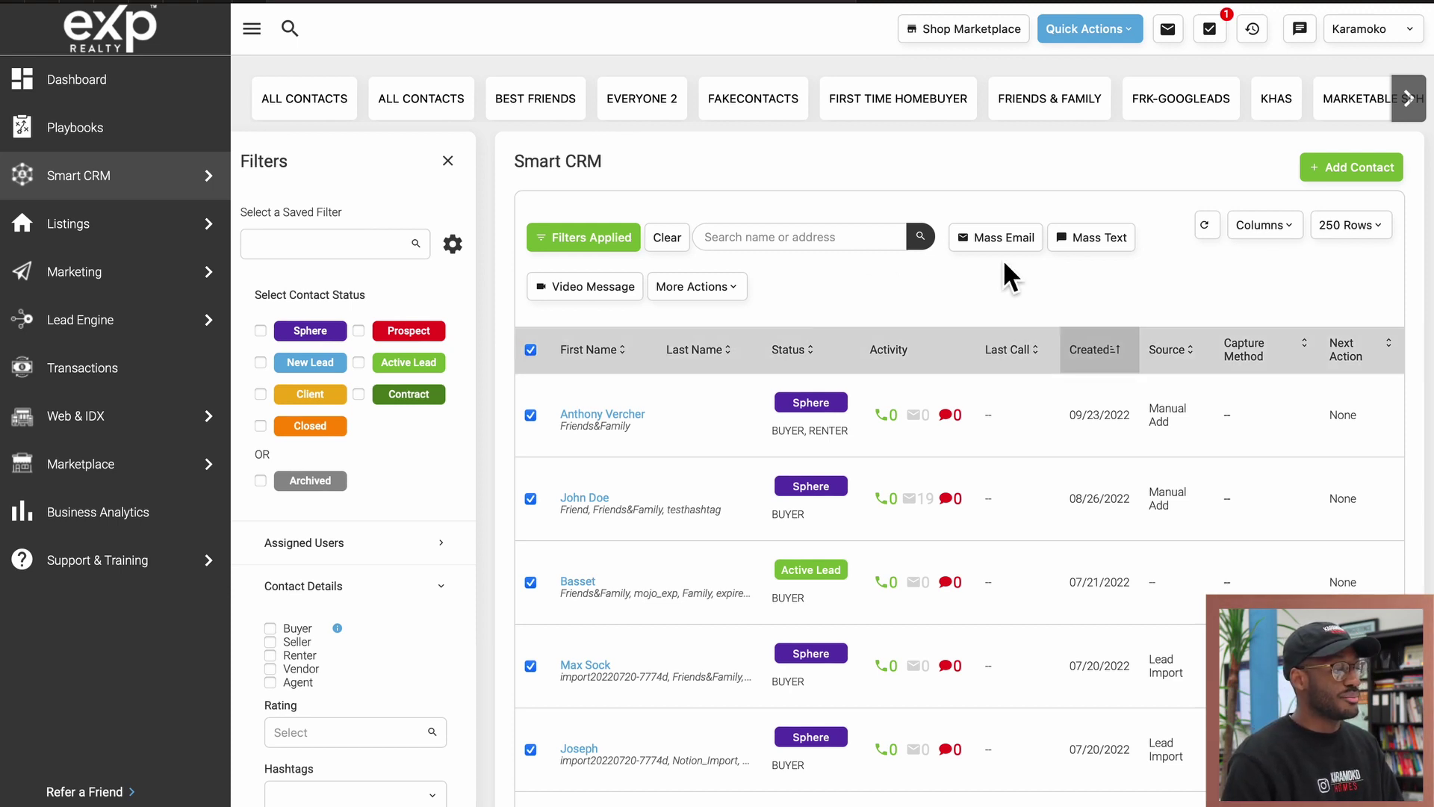
left_click(530, 349)
scroll(537, 546, "down", 2)
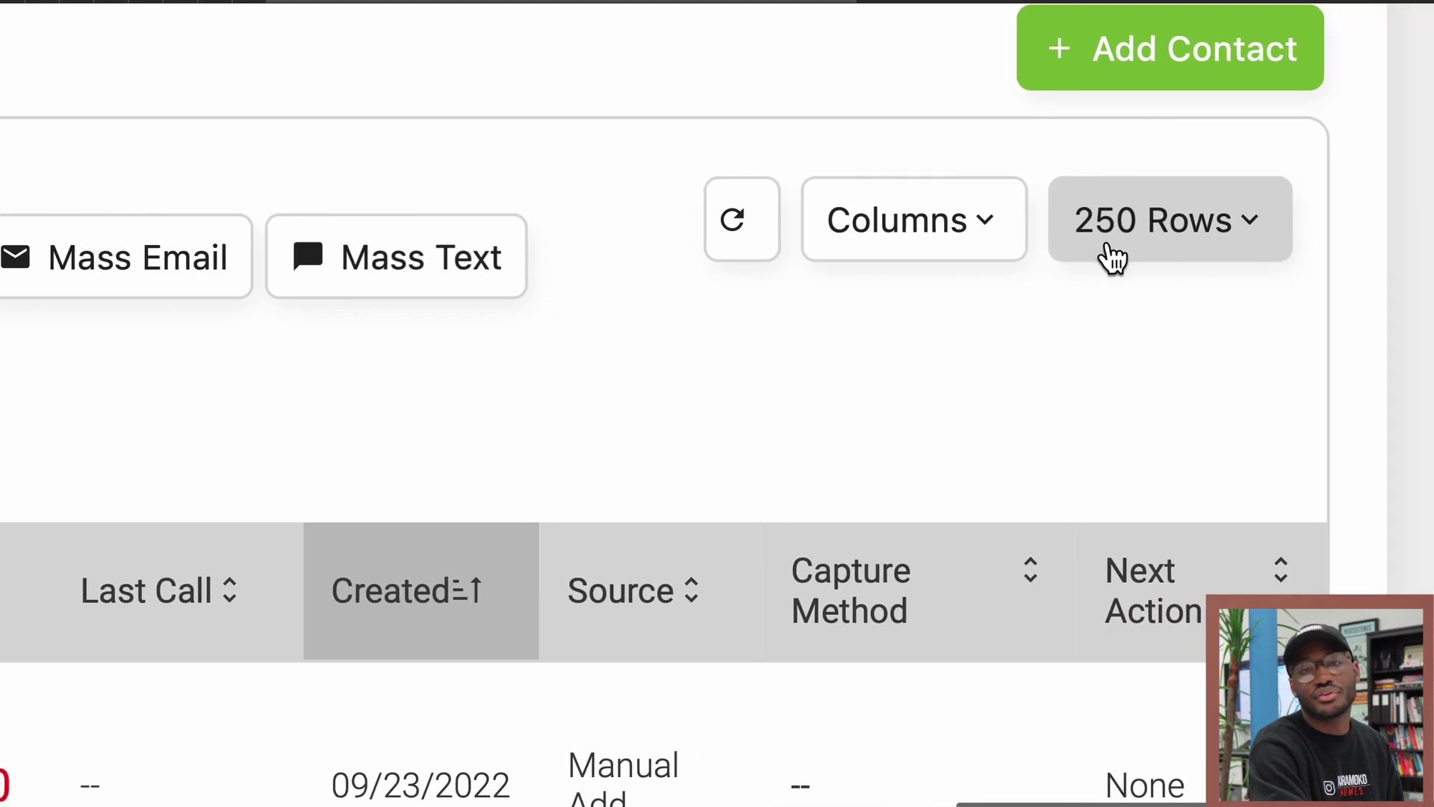
left_click(1176, 241)
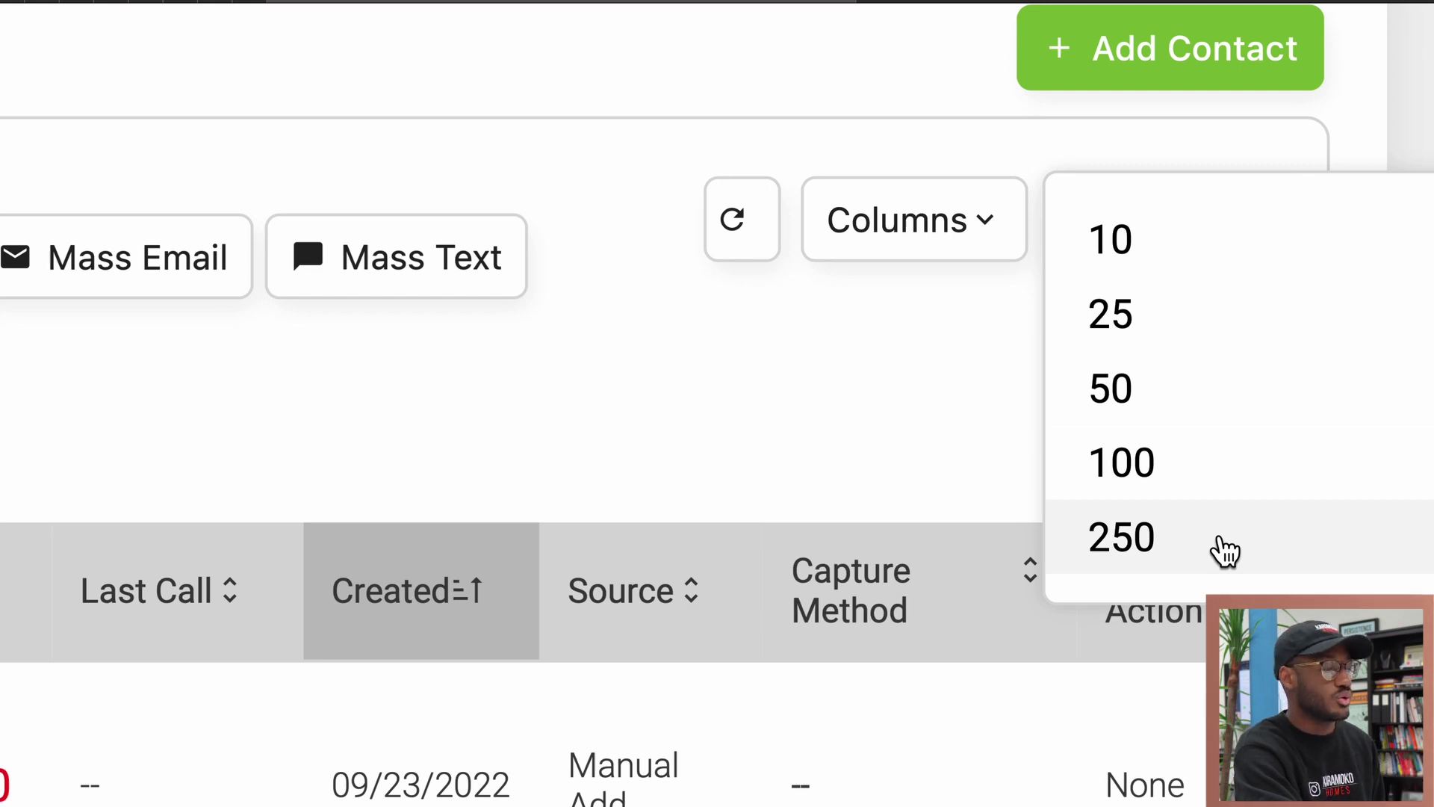
left_click(870, 410)
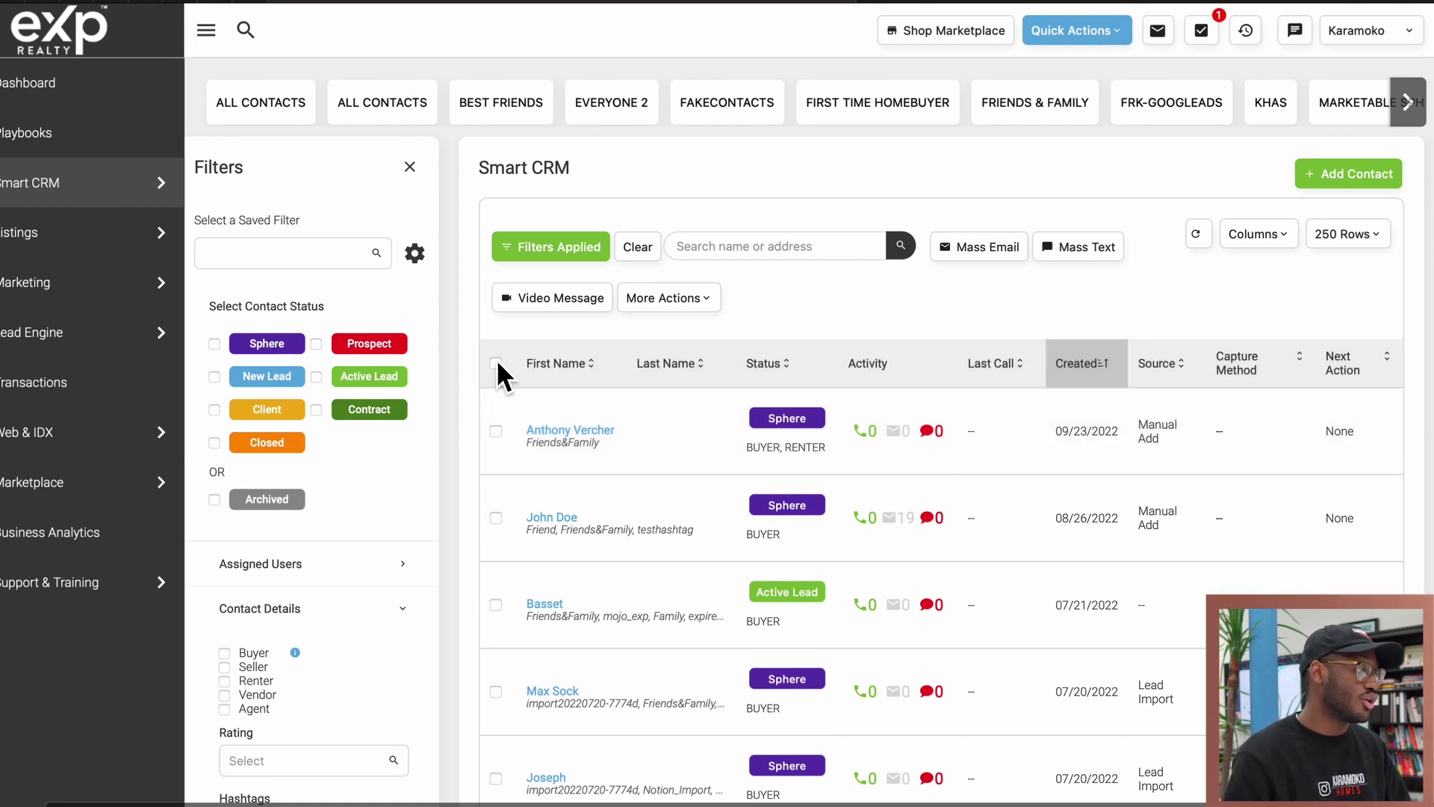
- Select all 70 filtered contacts, start a Mass Text, and clear the test message
left_click(496, 363)
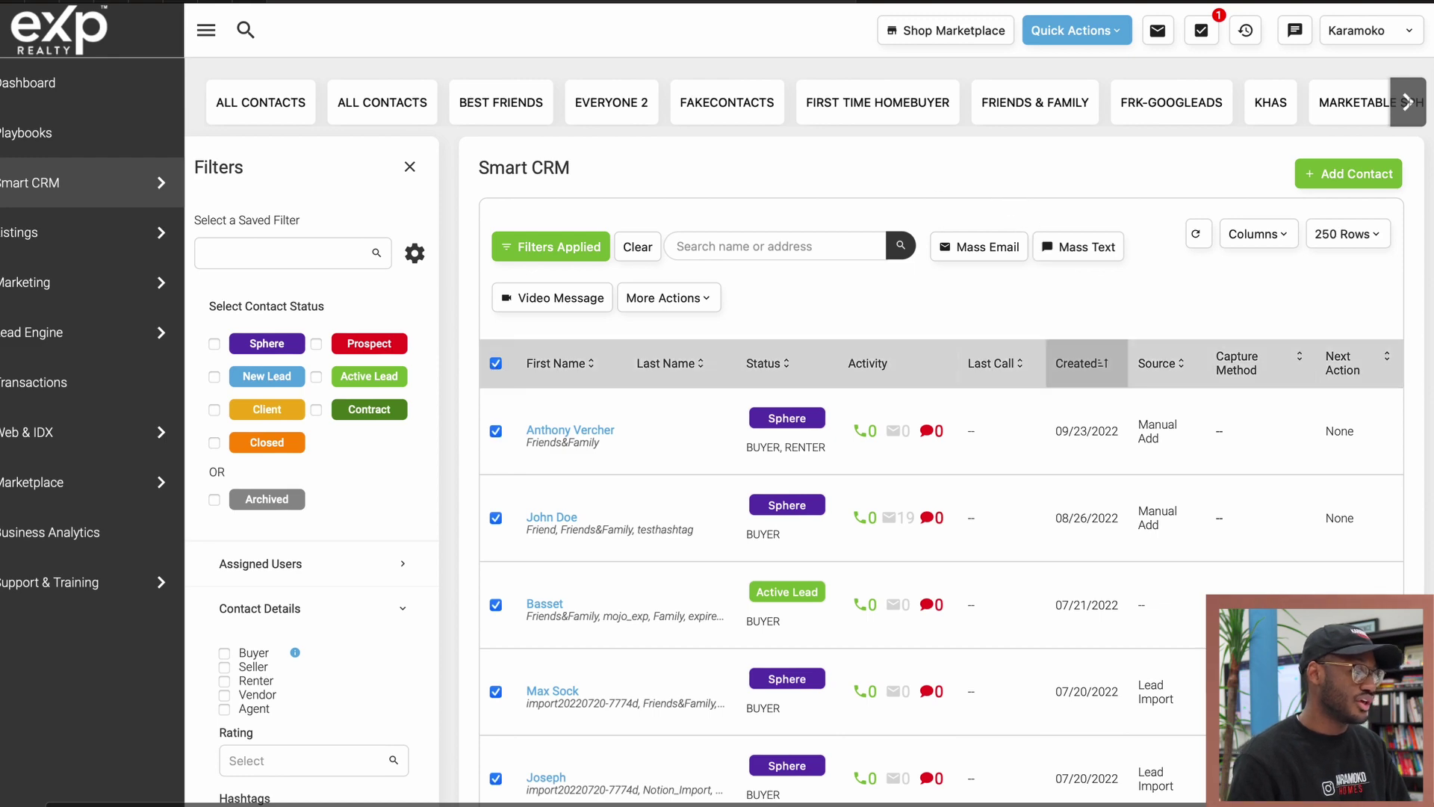
left_click(1078, 247)
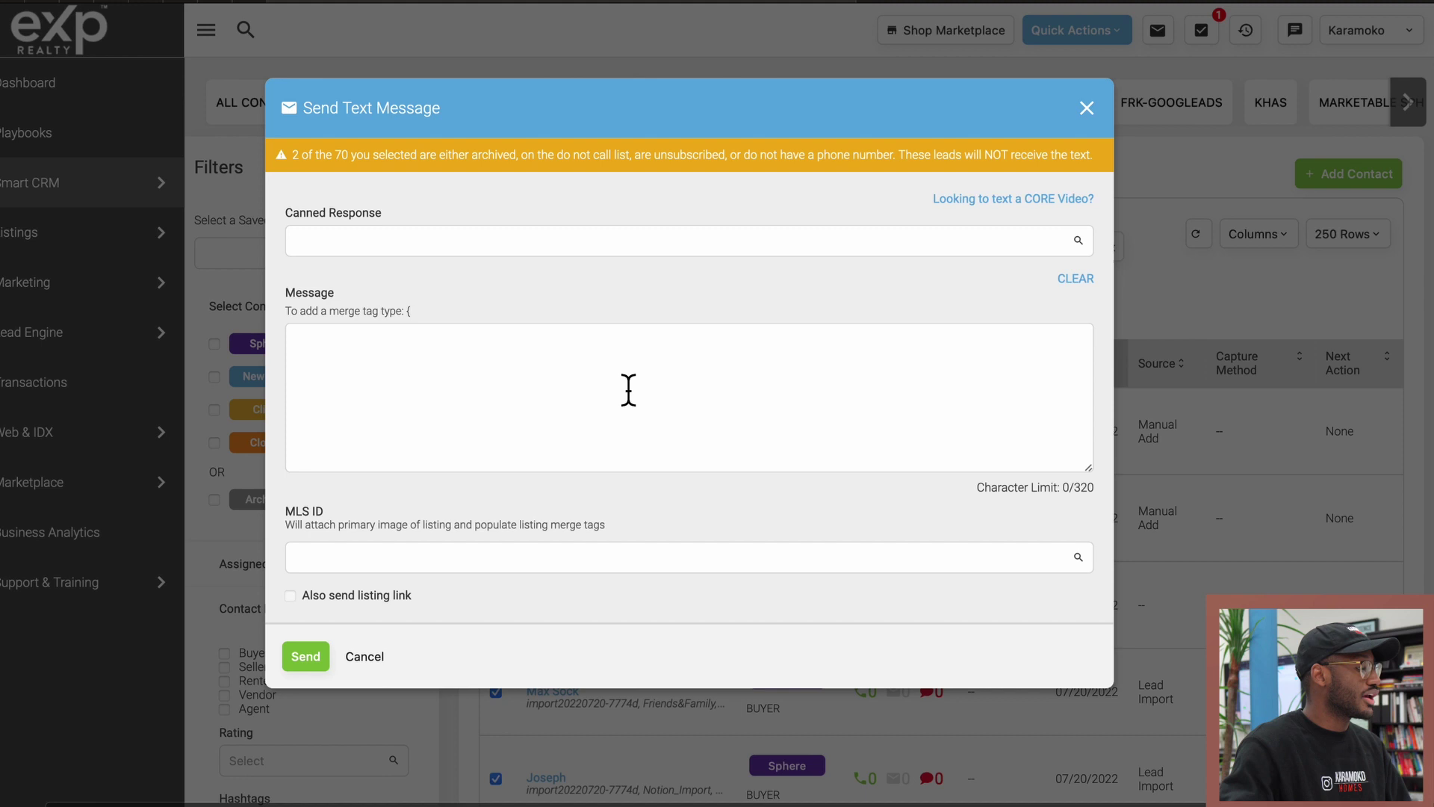
left_click(628, 390)
type("kjckwje")
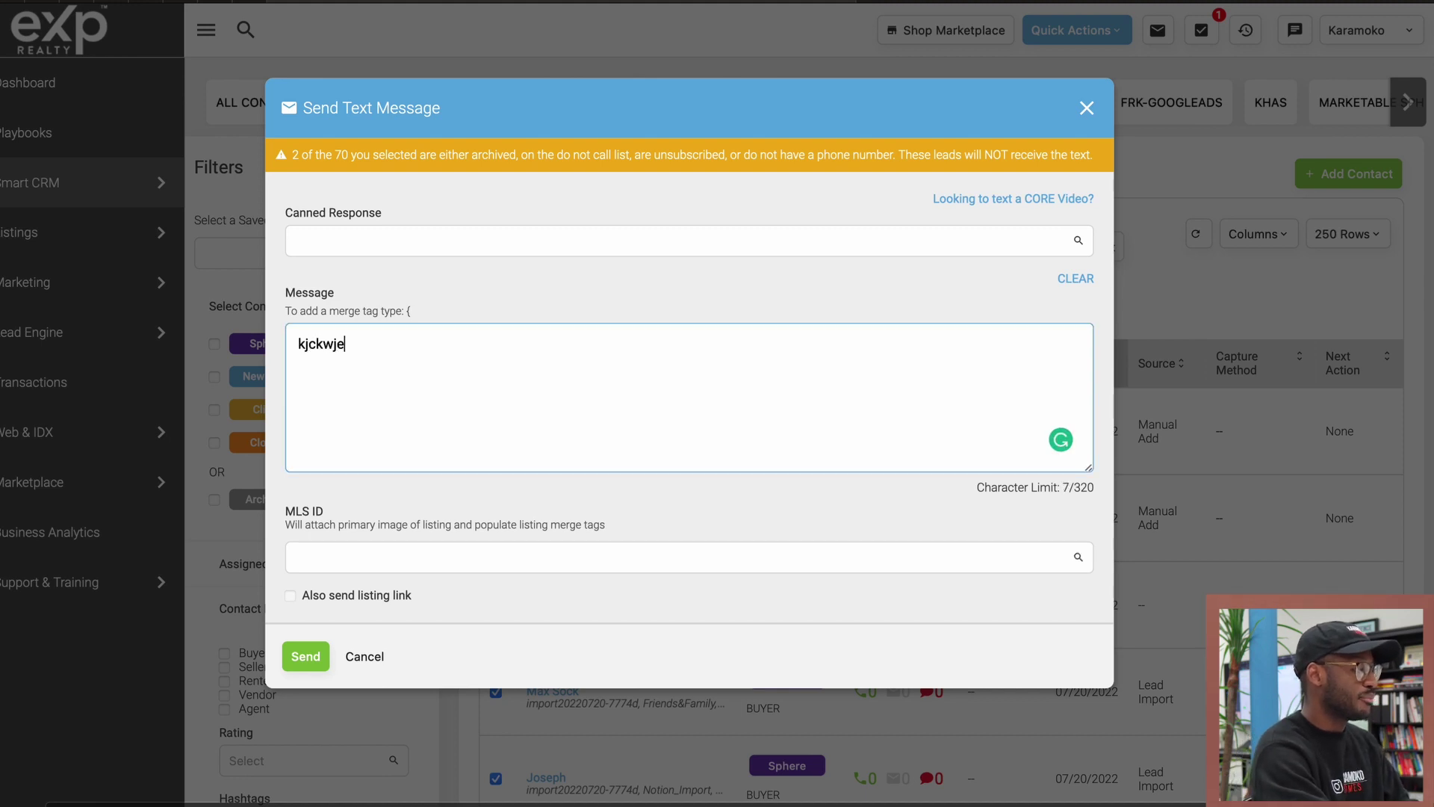
type("ckjweckjwenvkjnvwkjnv")
key("ctrl+a")
key("BackSpace")
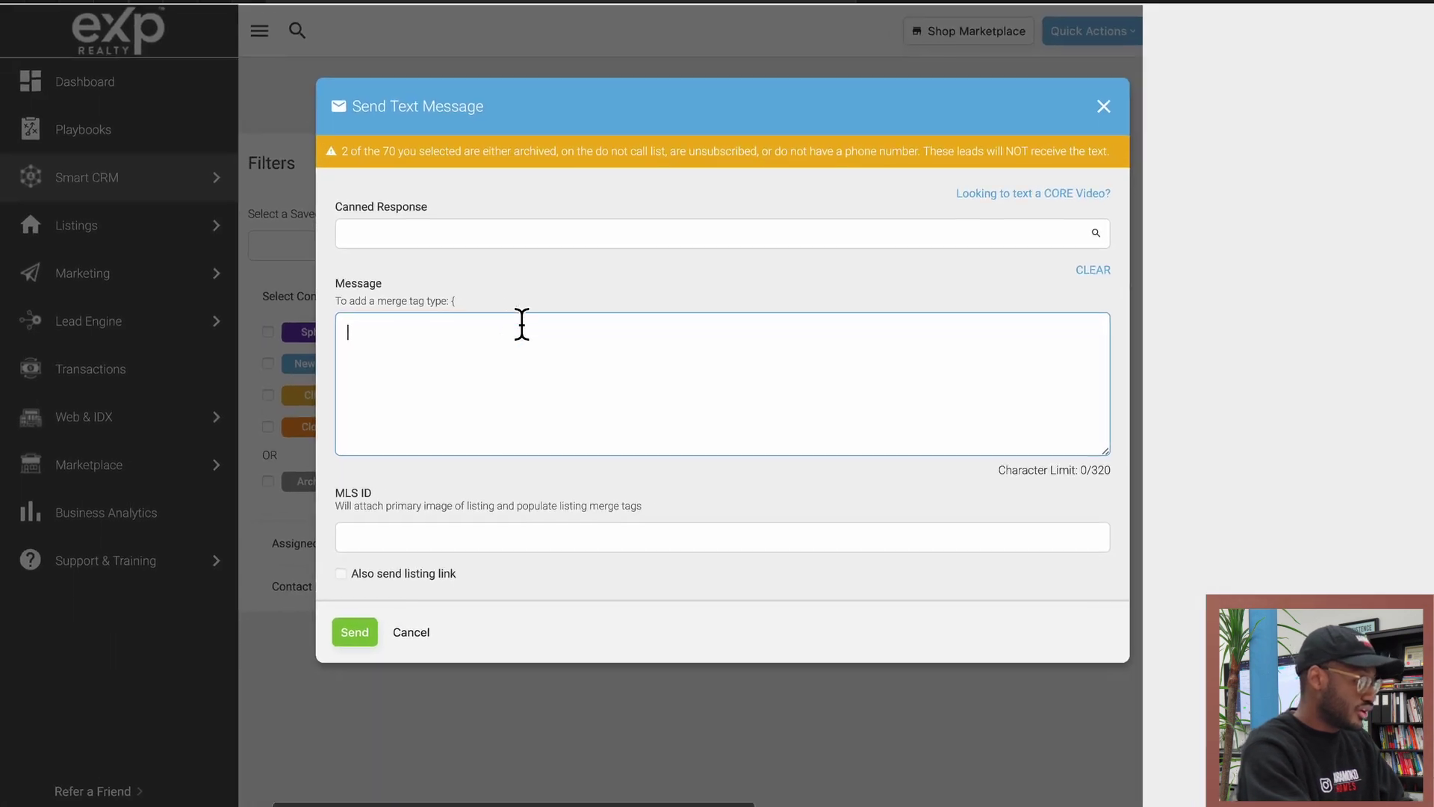
type("{")
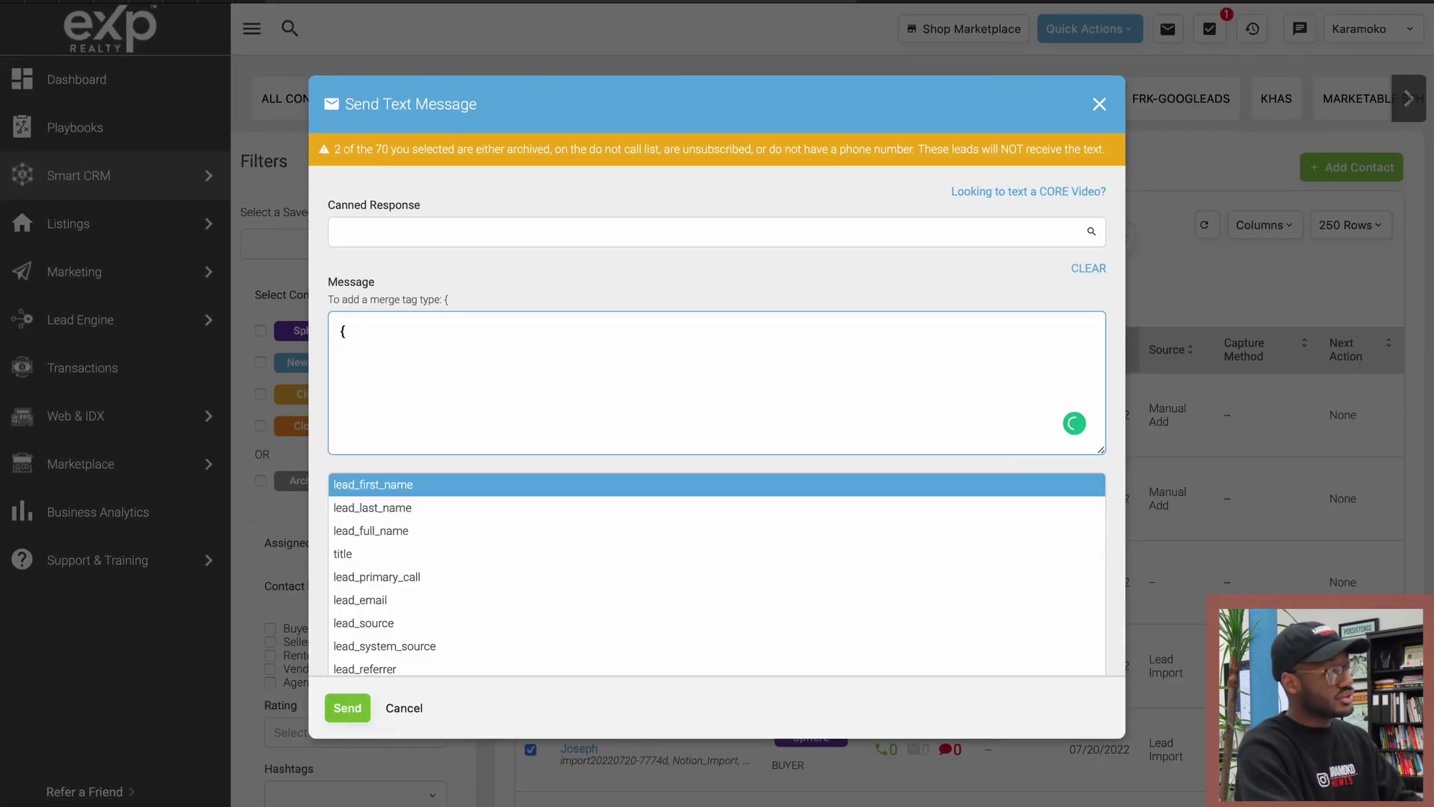
scroll(532, 649, "down", 2)
scroll(532, 648, "up", 2)
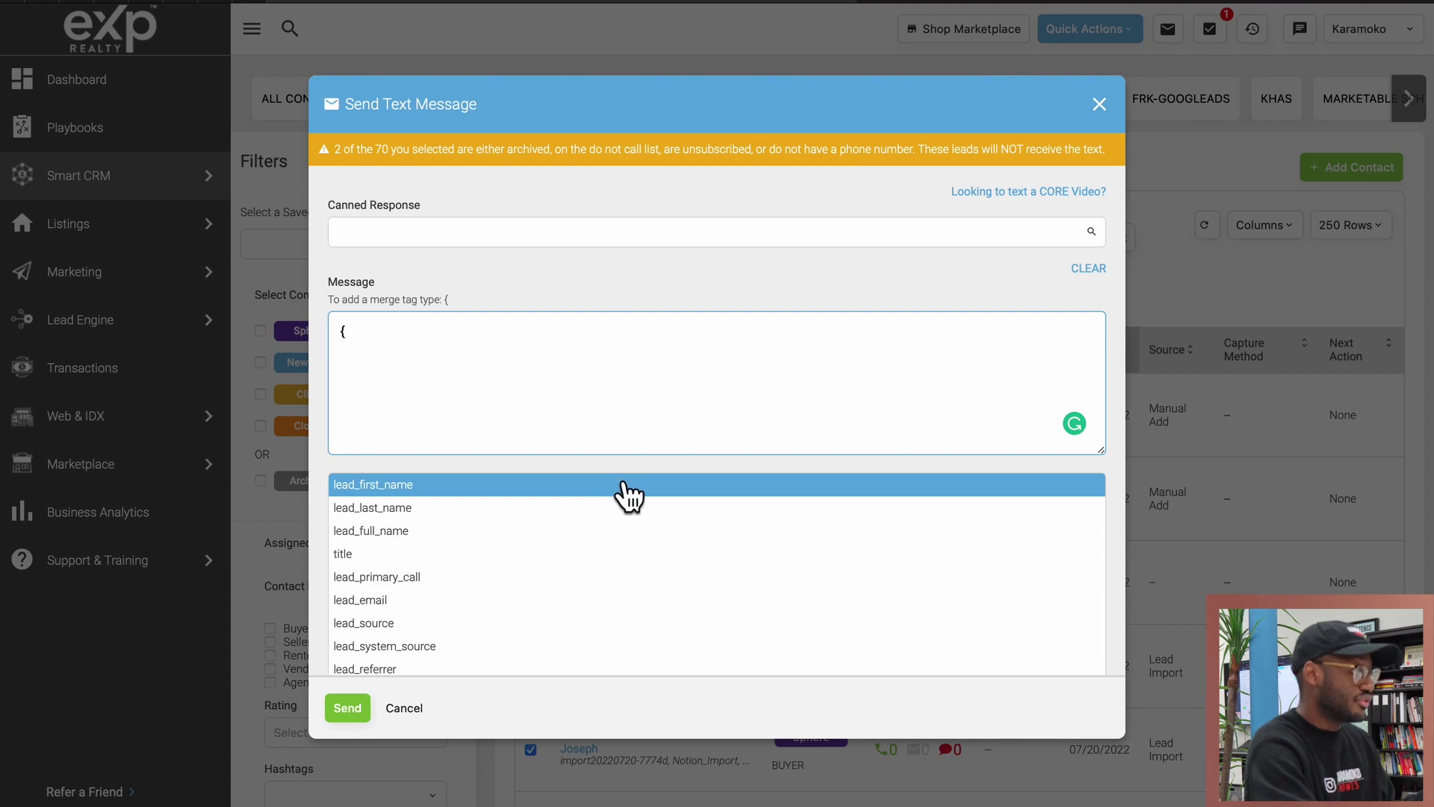
- Write 'Hello {lead_first_name},' with the first-name merge tag, then add a new line
left_click(417, 484)
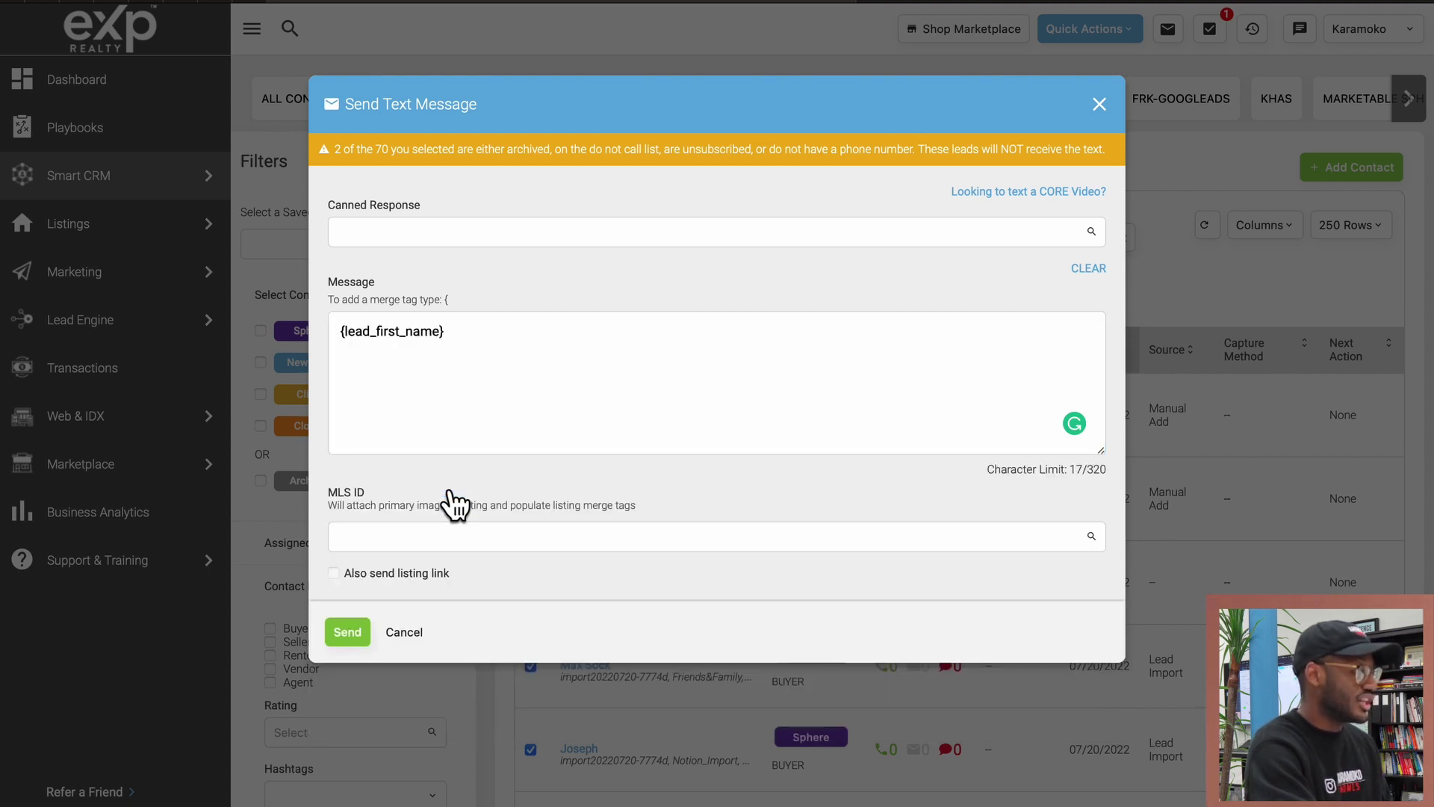
left_click(484, 340)
left_click(343, 331)
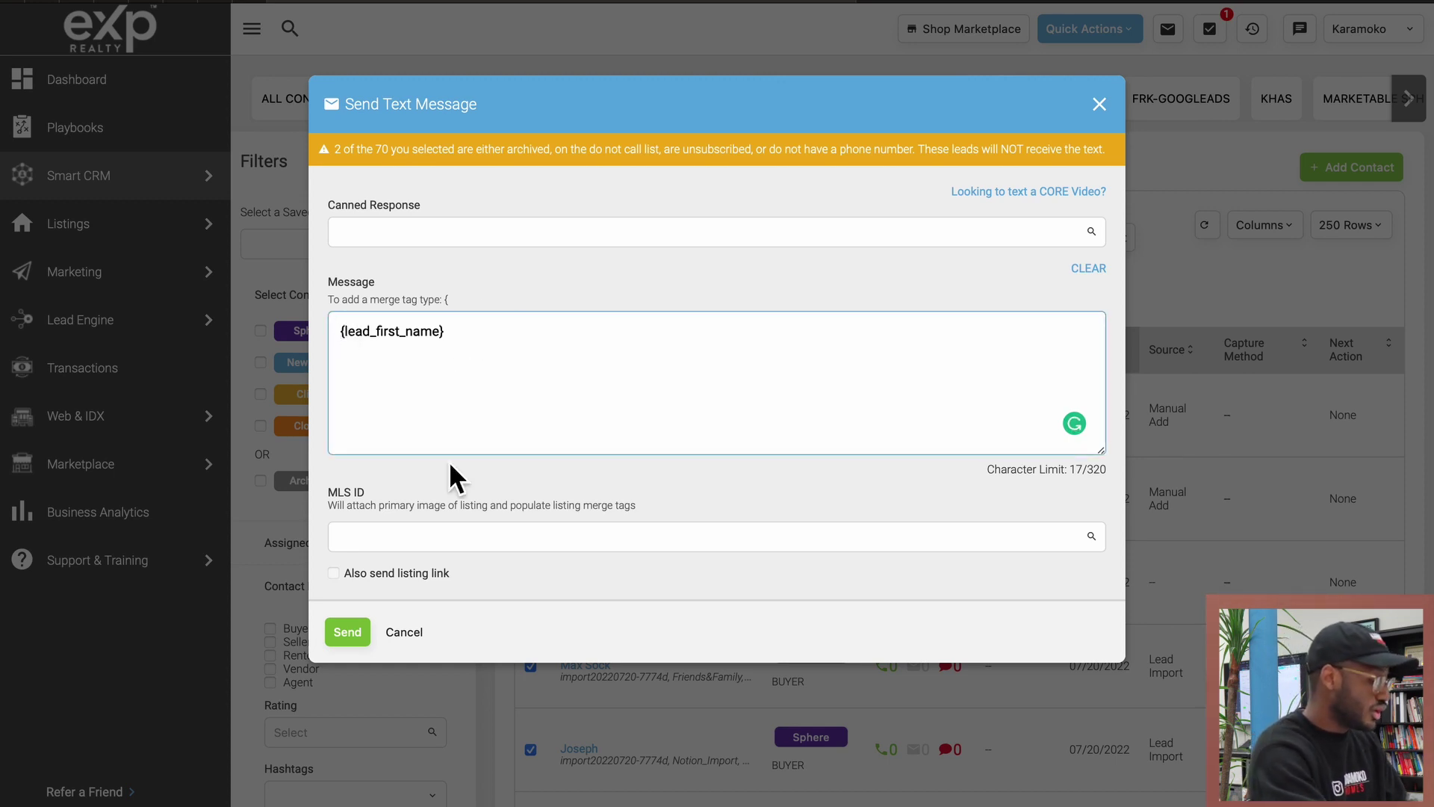
type("Hello")
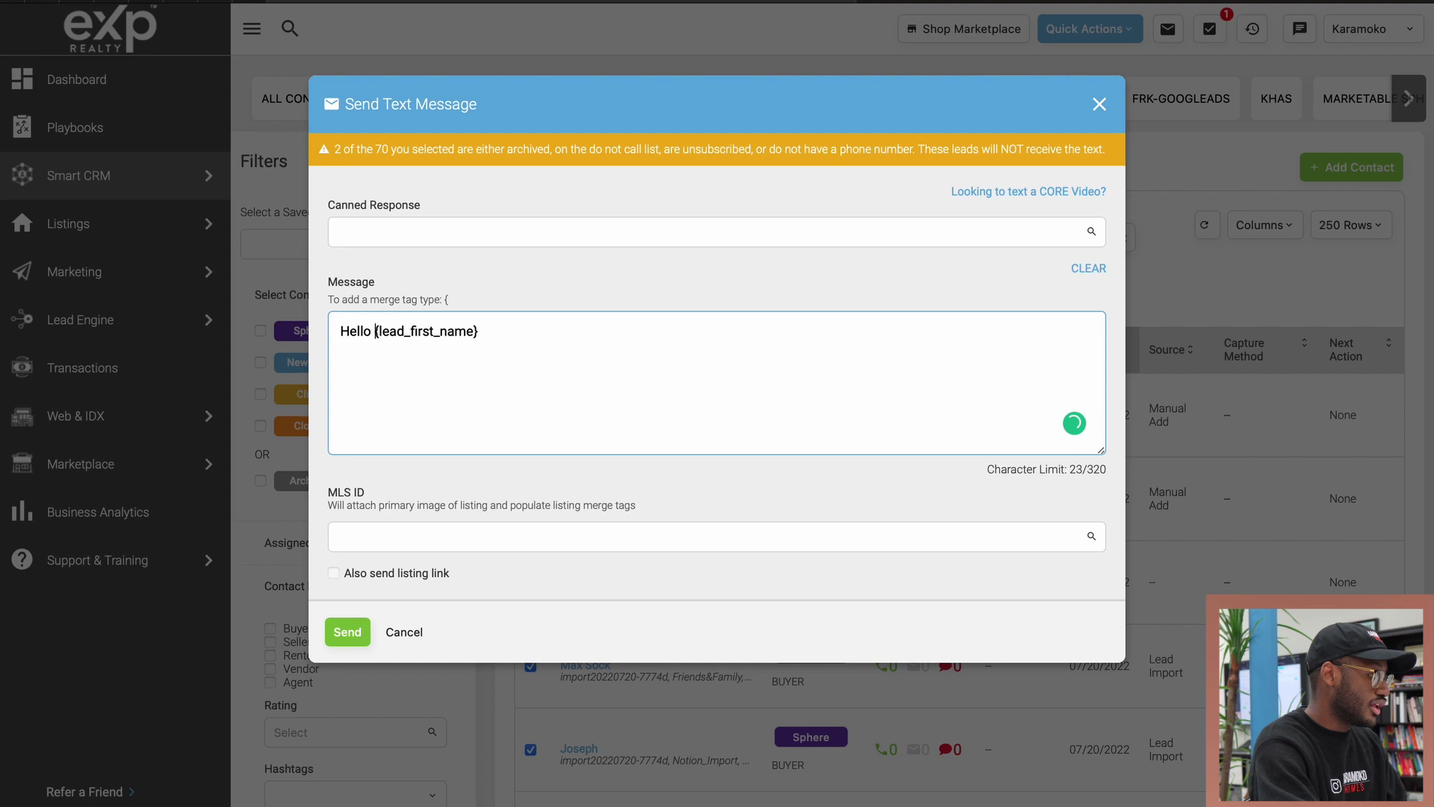
left_click(490, 331)
type(",")
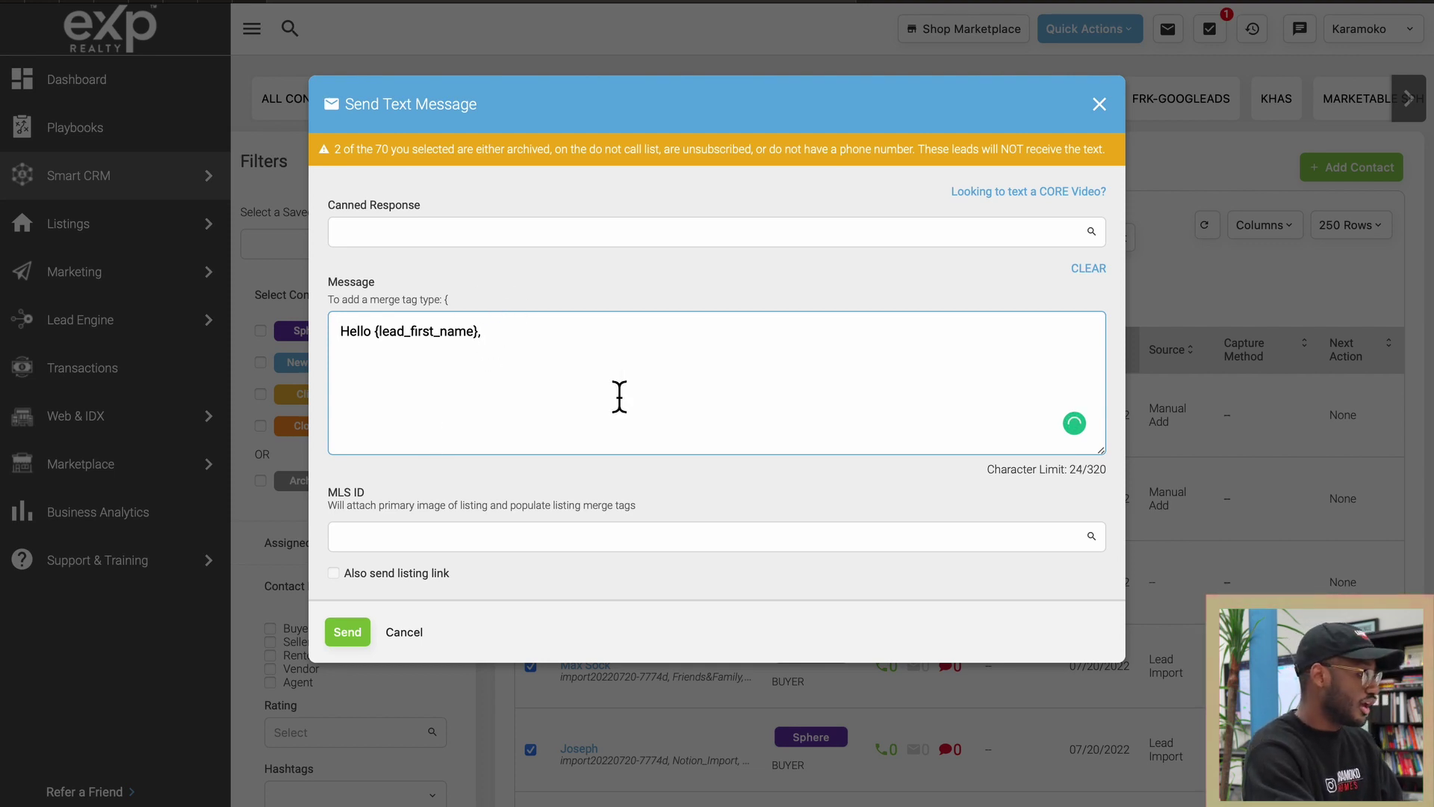
key("Return")
key("Return")
type("{")
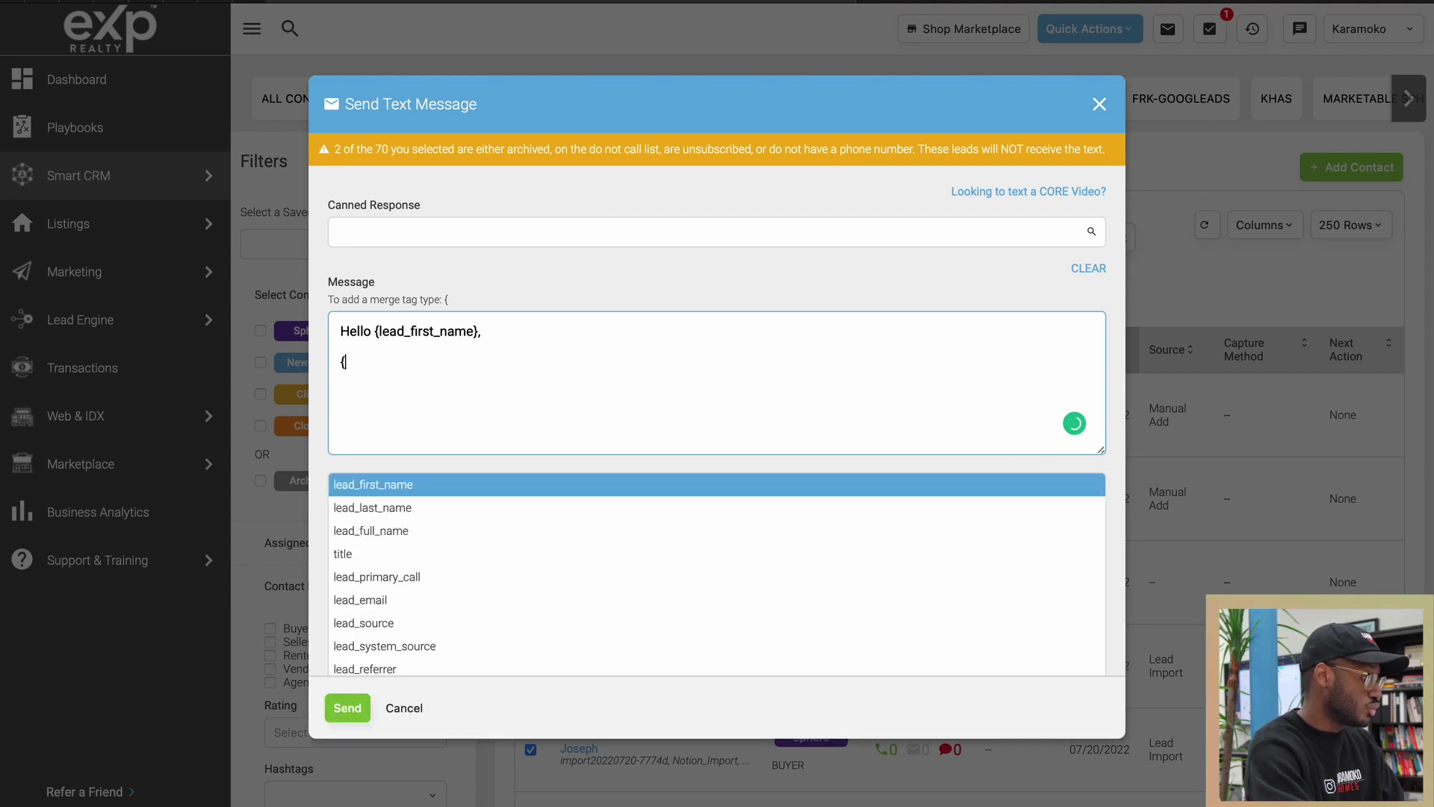
scroll(622, 566, "down", 2)
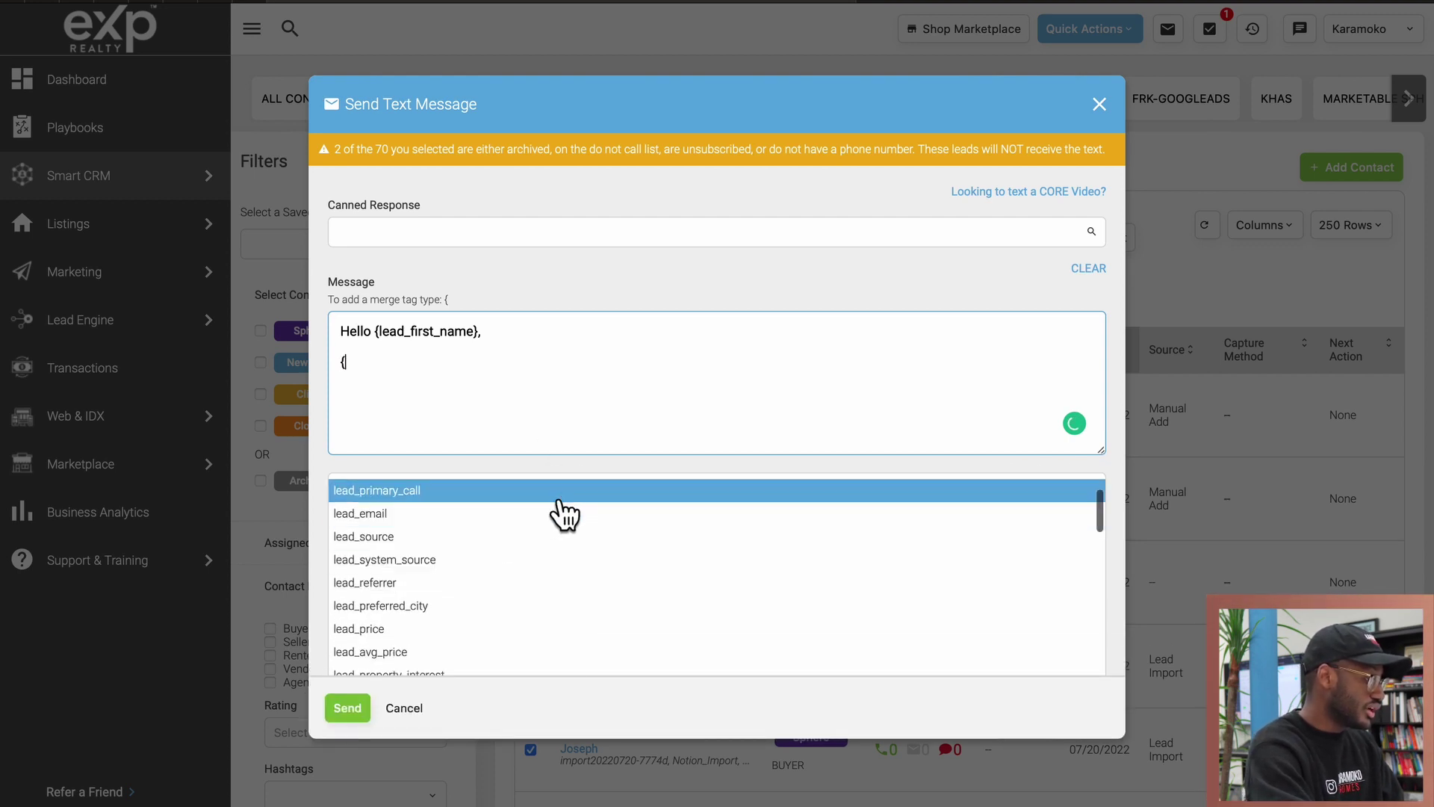
scroll(594, 577, "down", 3)
scroll(541, 559, "down", 3)
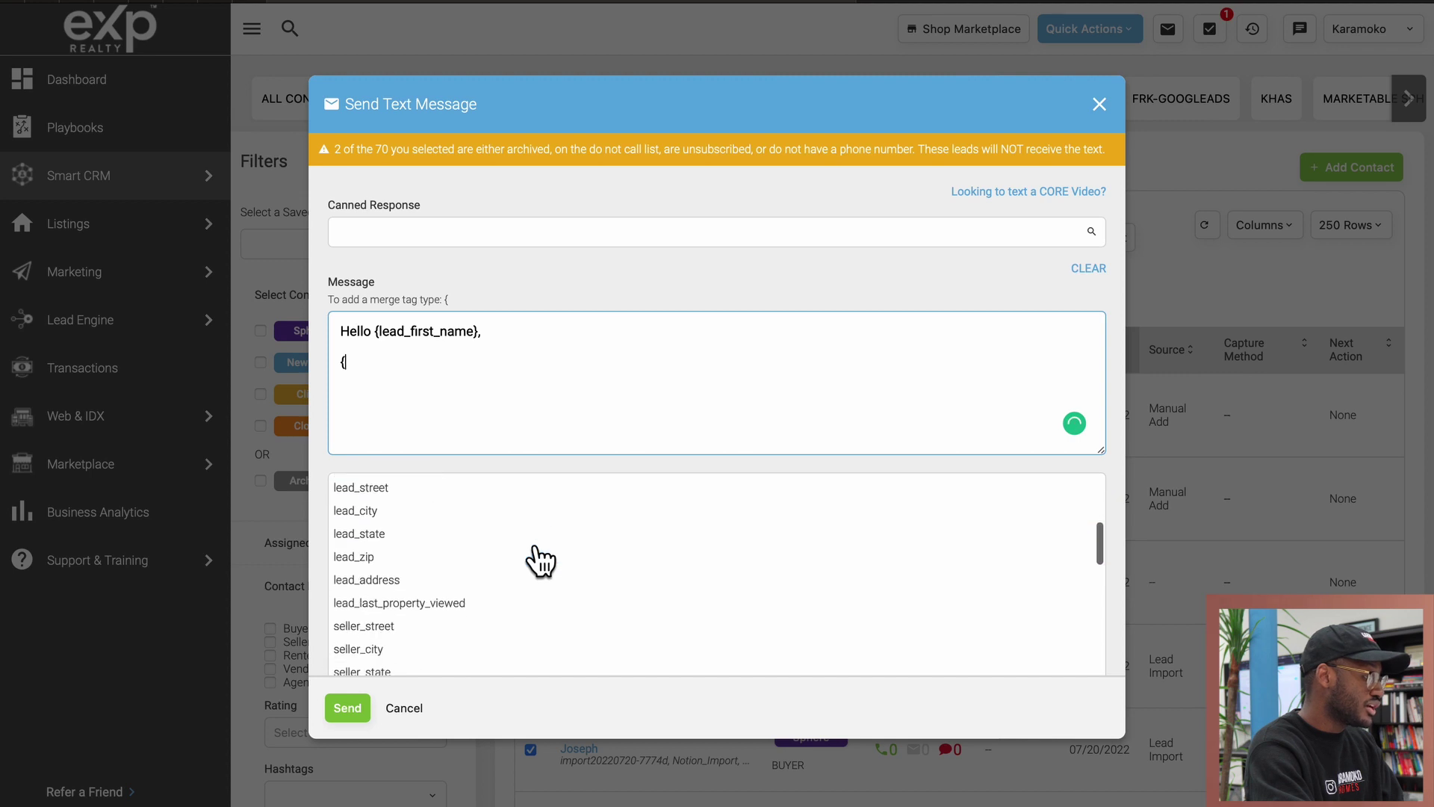
scroll(566, 540, "down", 5)
scroll(565, 541, "down", 3)
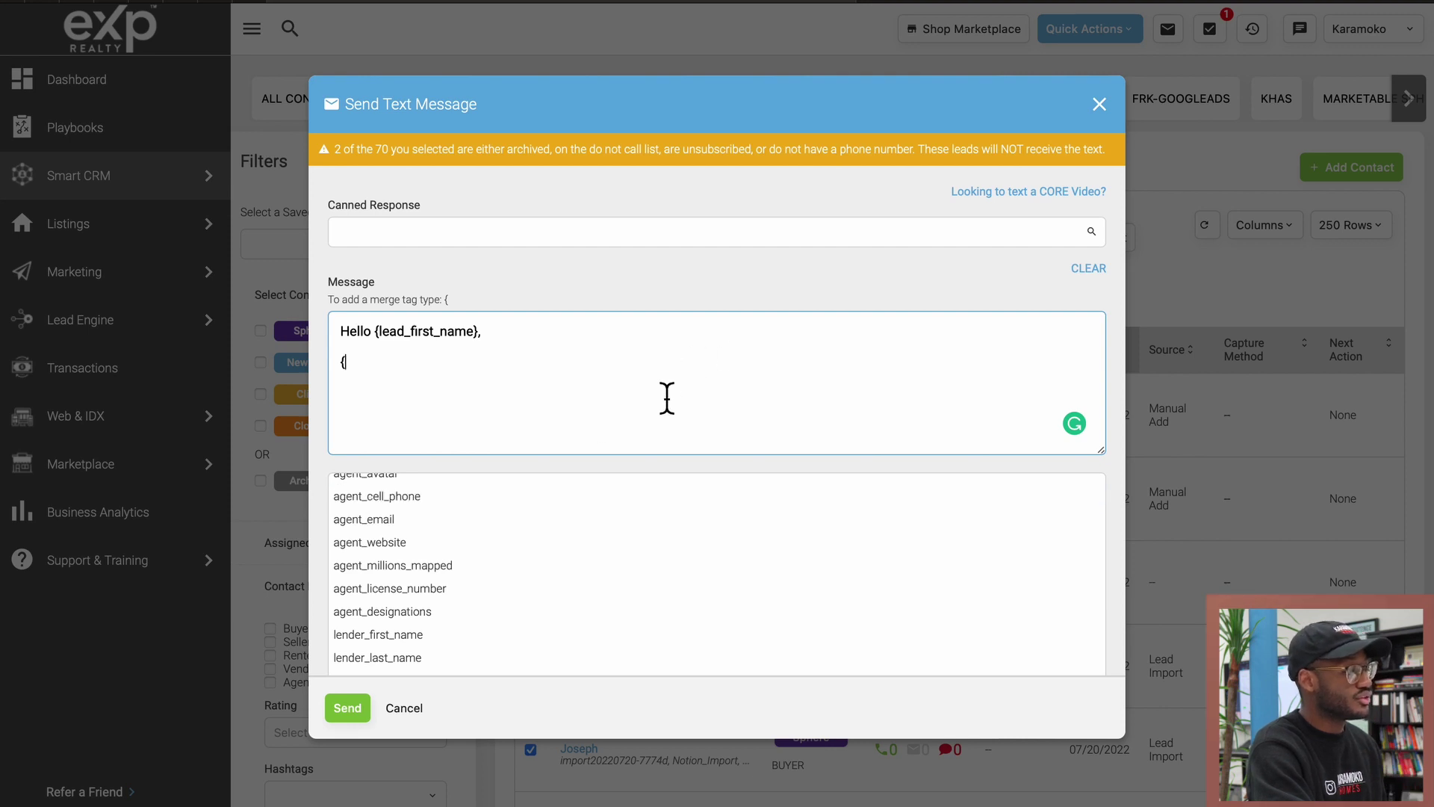
key("BackSpace")
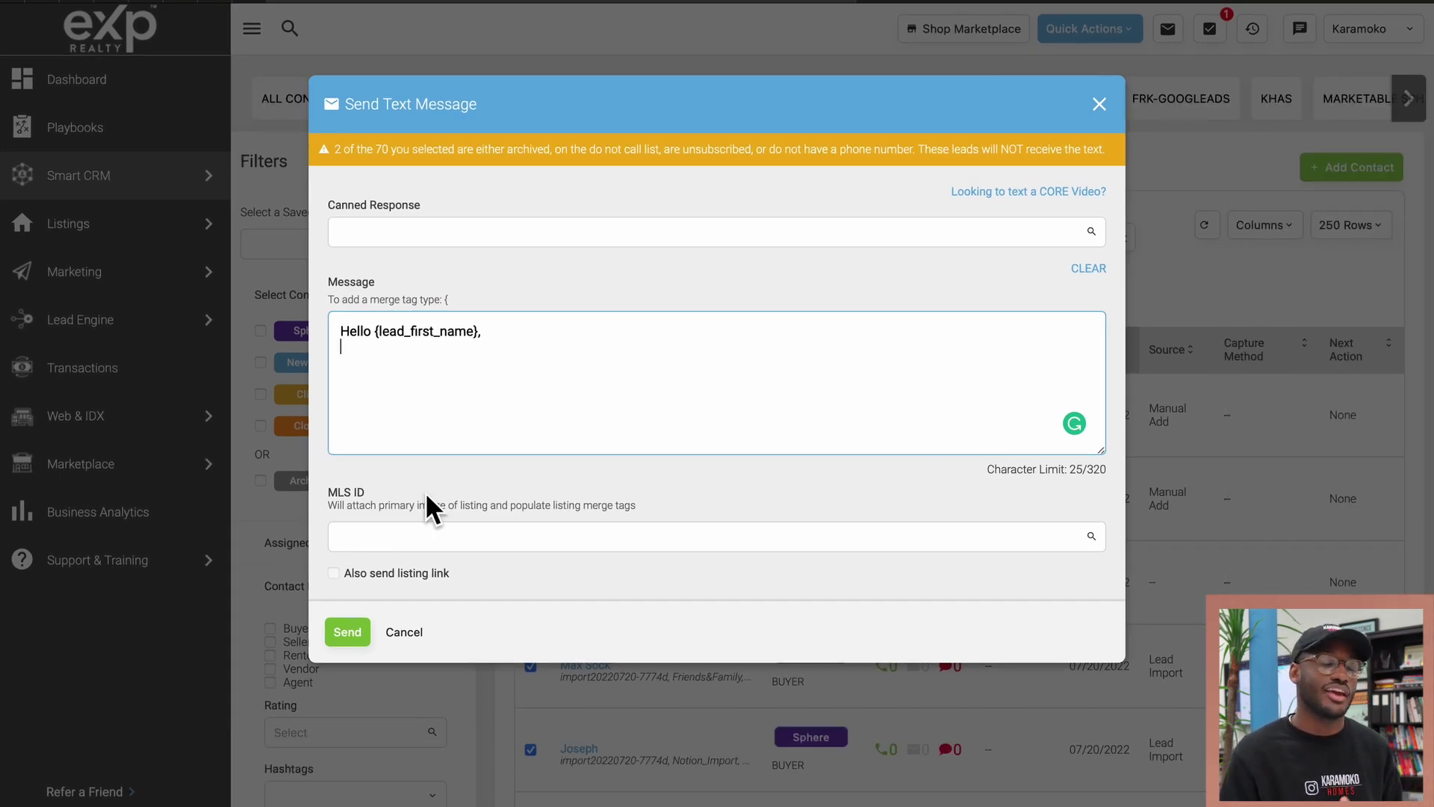
- Cancel the Send Text Message draft to bring up the discard confirmation
left_click(403, 632)
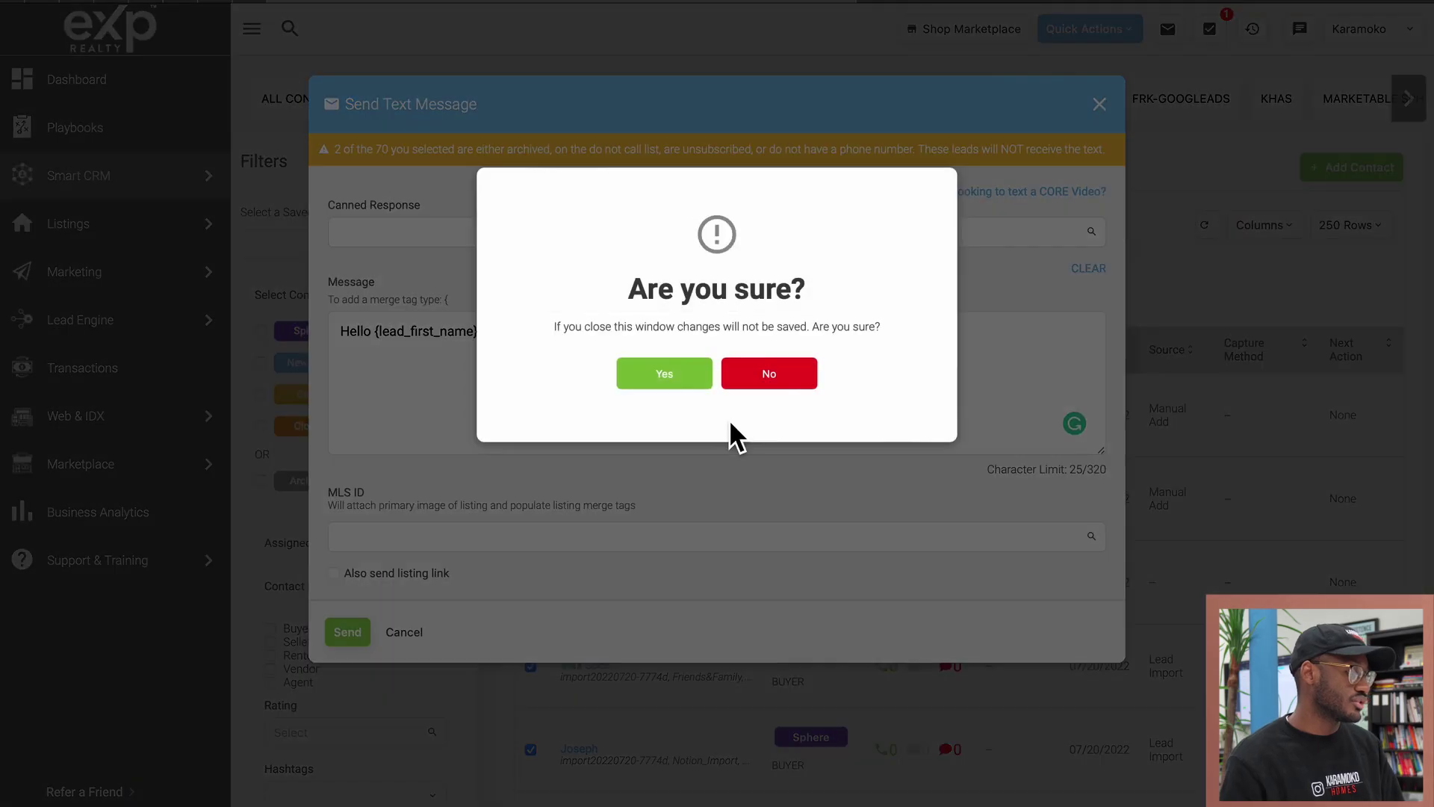